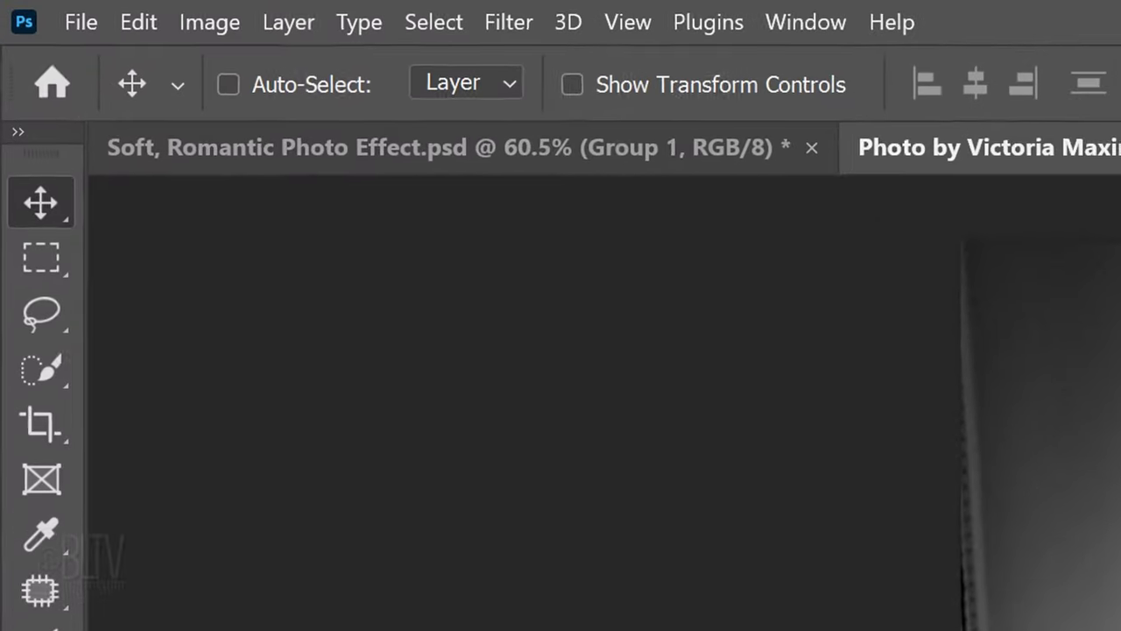
# Select the Crop tool to begin cropping the black-and-white portrait.
pyautogui.click(54, 426)
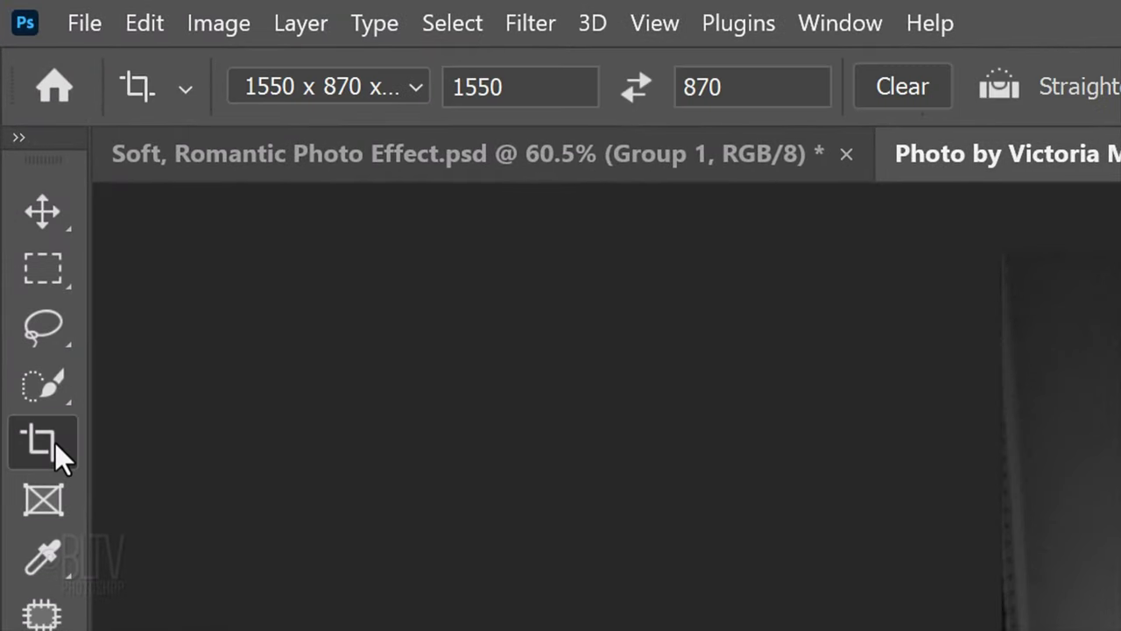
# Set the standard Crop tool to W x H x Resolution: 300 px/in, 8 in wide, 10 in high.
pyautogui.rightClick(53, 425)
pyautogui.click(198, 442)
pyautogui.click(415, 88)
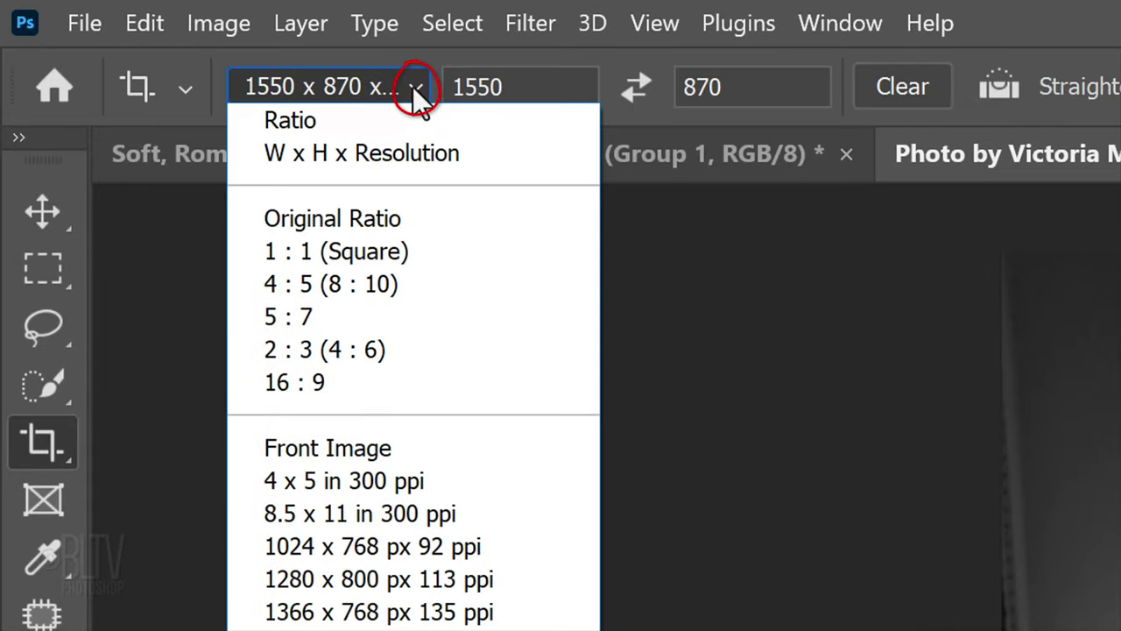
pyautogui.click(353, 150)
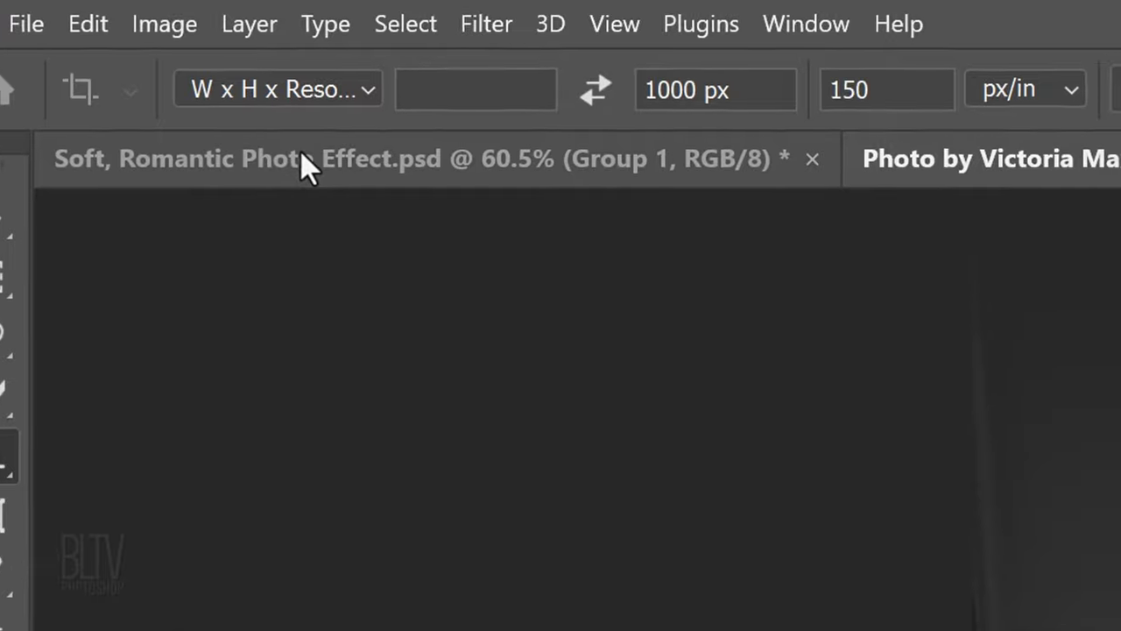
pyautogui.click(1095, 105)
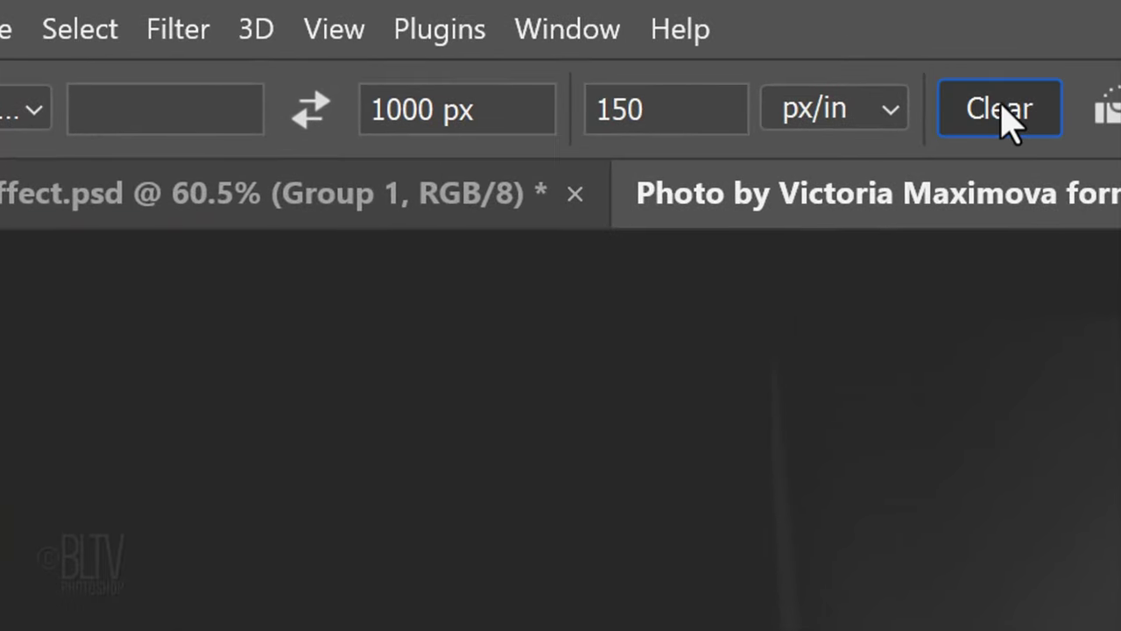
pyautogui.click(731, 114)
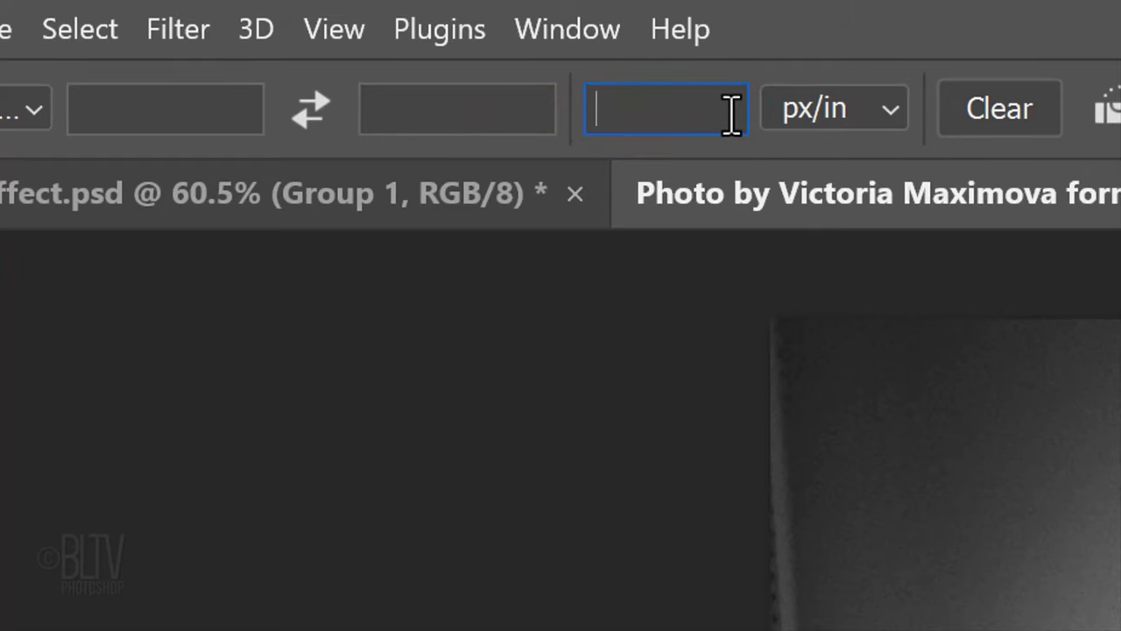
pyautogui.write('300')
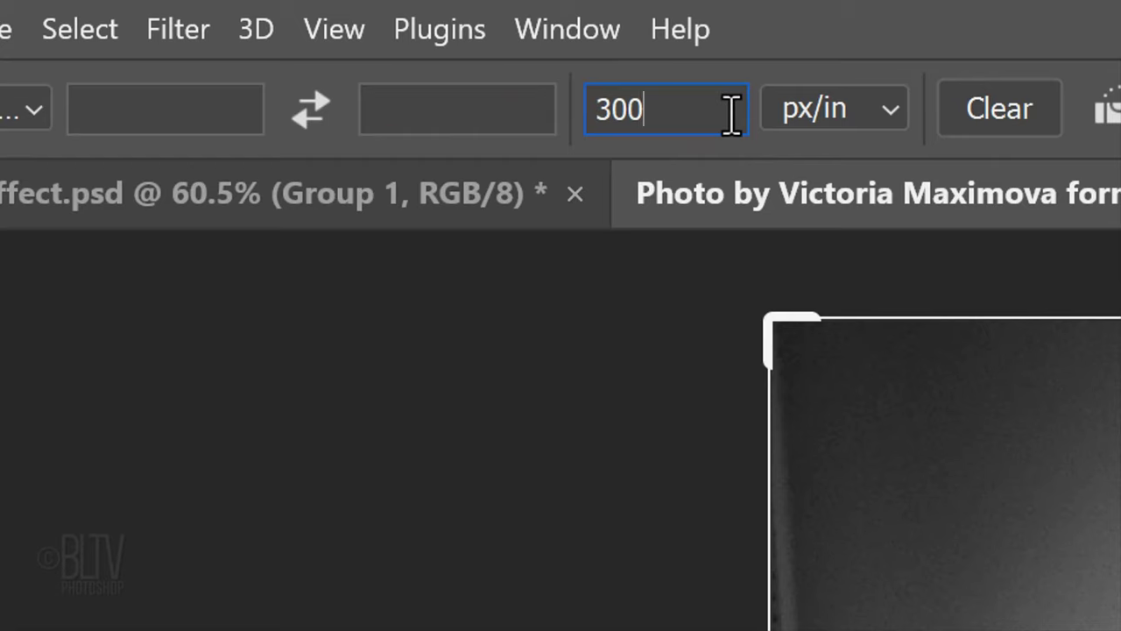
pyautogui.click(234, 120)
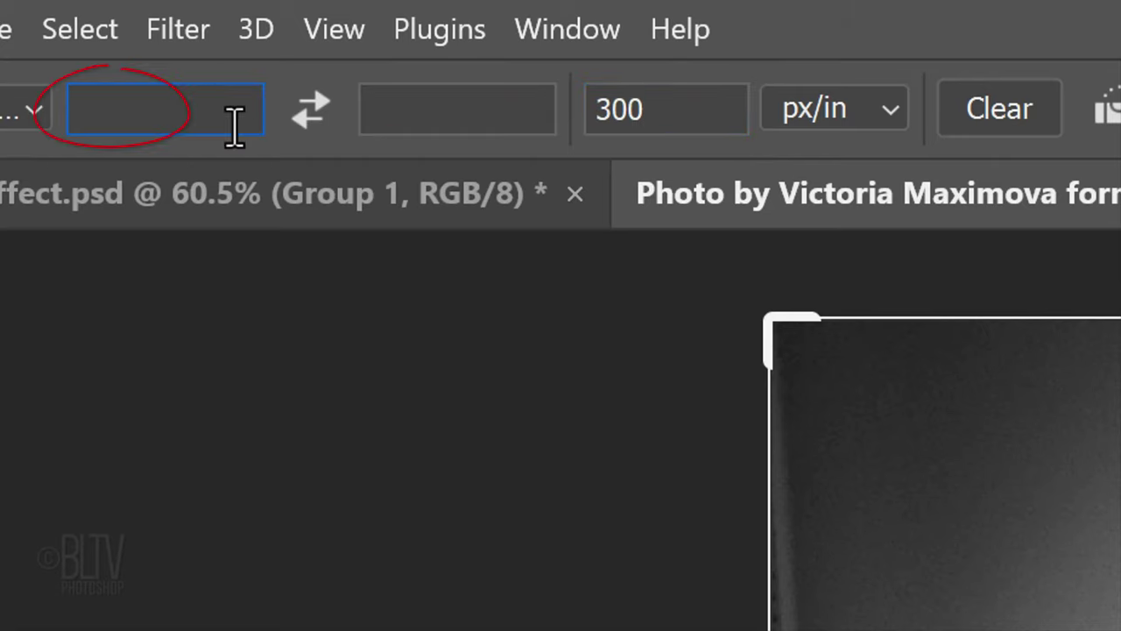
pyautogui.write('8 in')
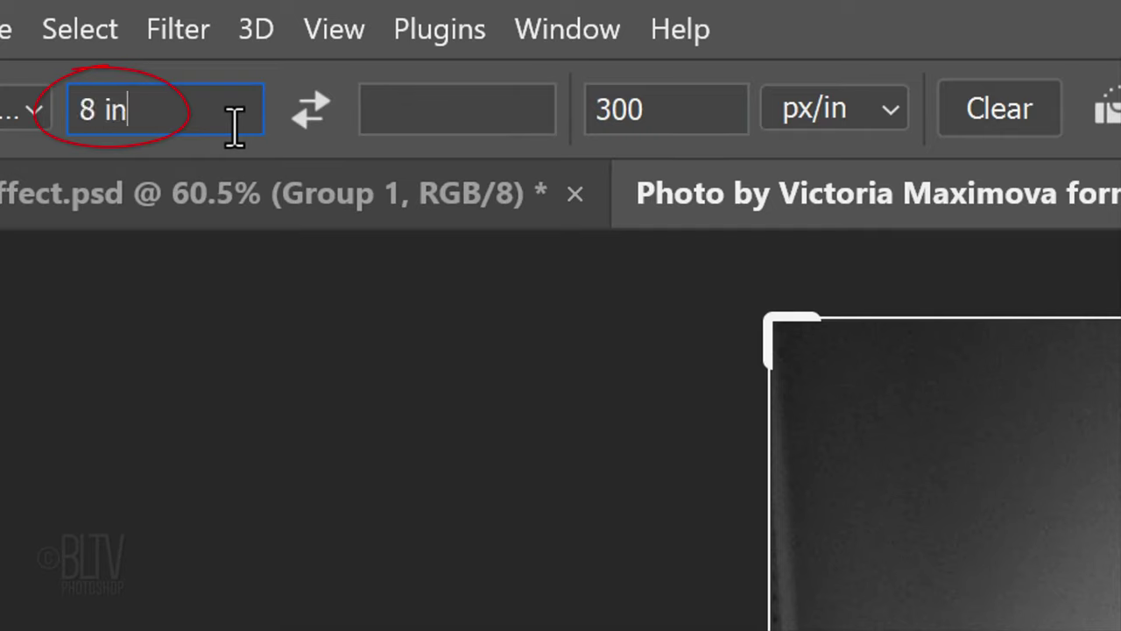
pyautogui.click(511, 120)
pyautogui.write('10')
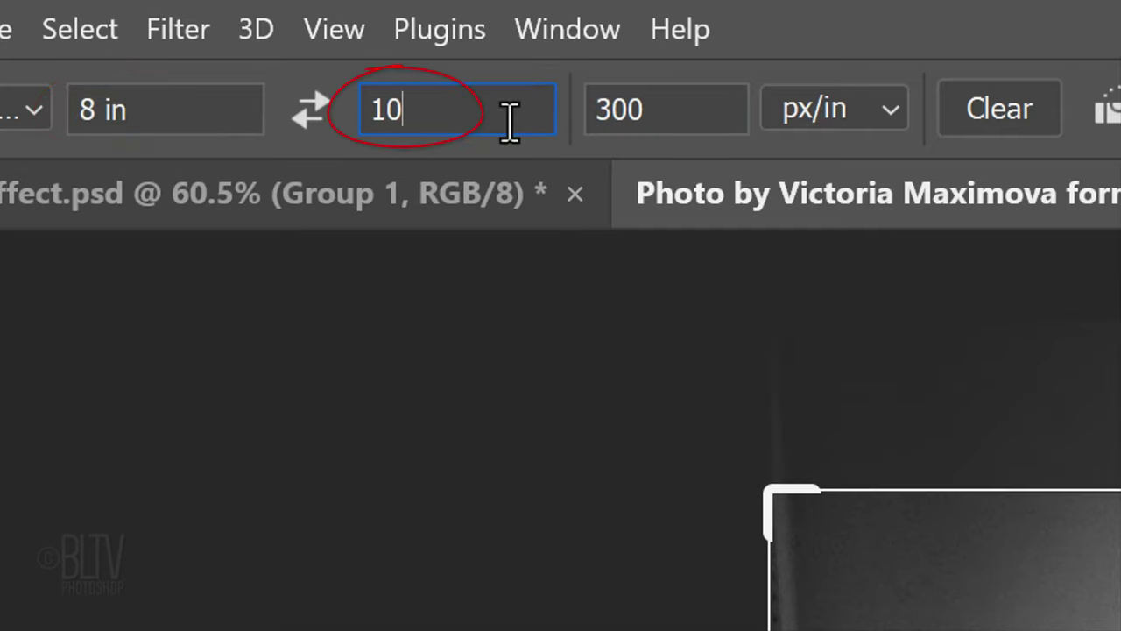
pyautogui.write(' in')
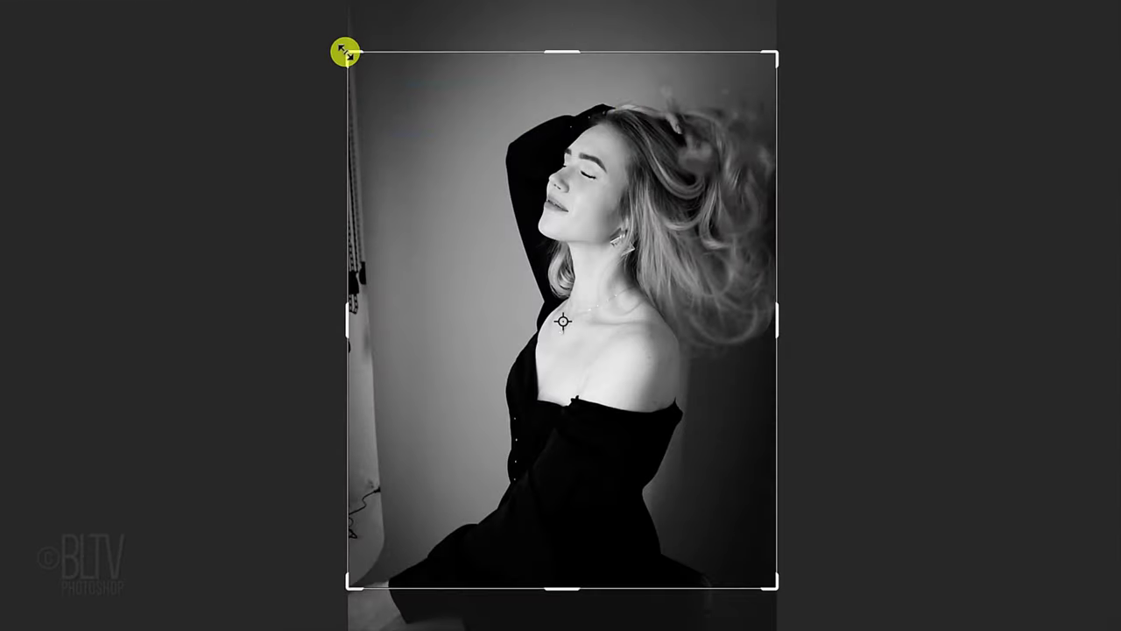
# Crop to the frame around her head, flying hair and shoulders, then fit the image on screen.
pyautogui.moveTo(345, 52); pyautogui.dragTo(363, 70)
pyautogui.moveTo(353, 565); pyautogui.dragTo(393, 516)
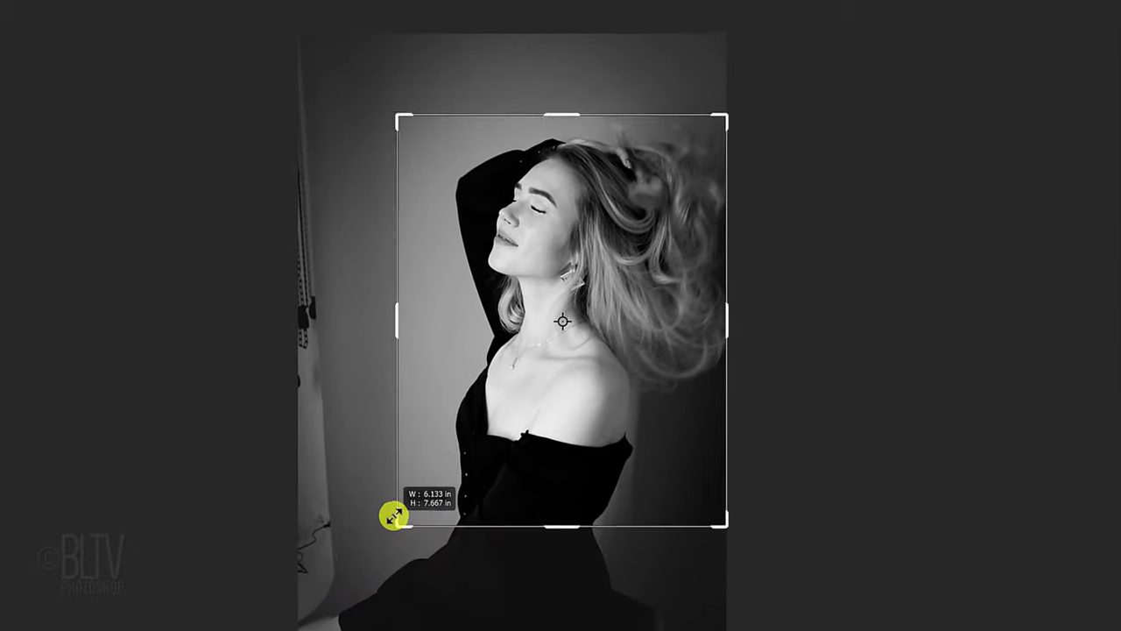
pyautogui.moveTo(723, 523); pyautogui.dragTo(711, 515)
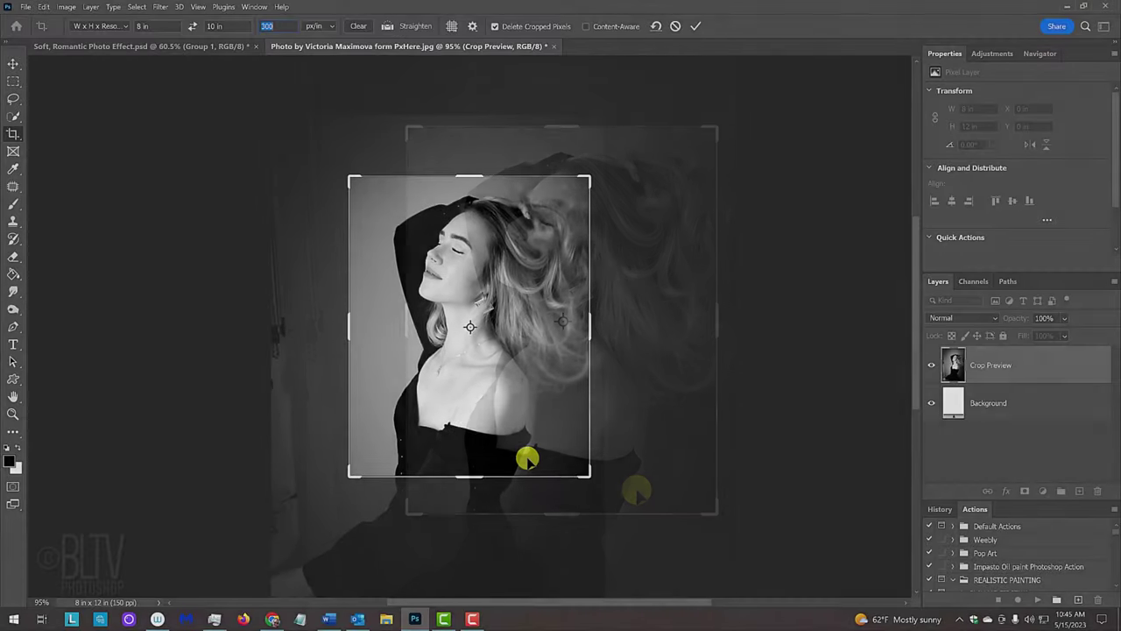
pyautogui.press('Return')
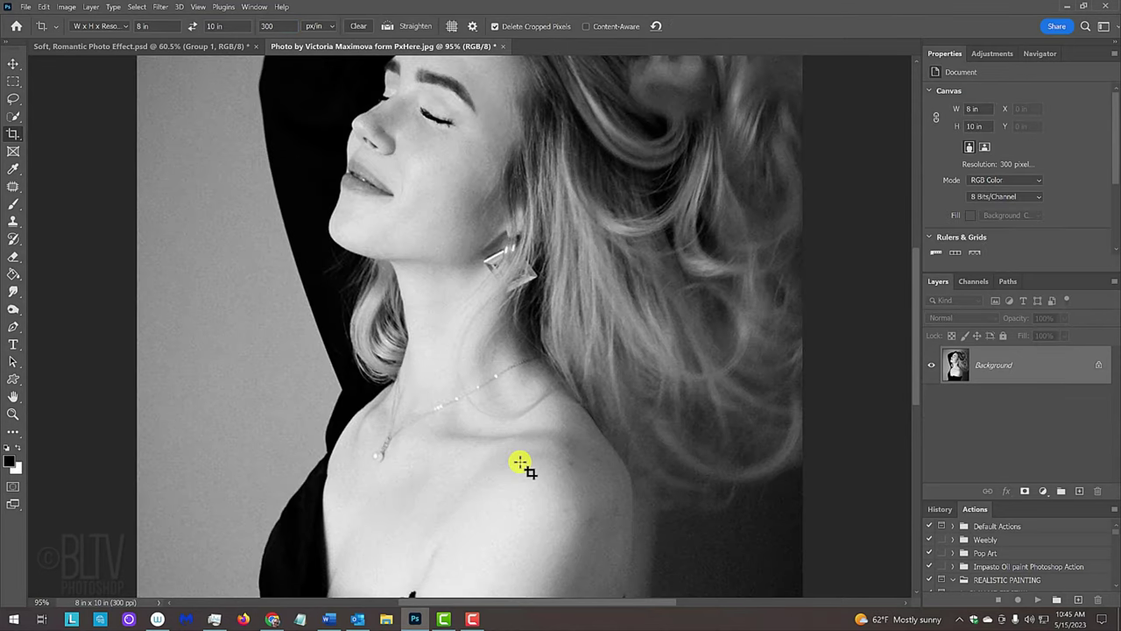
pyautogui.hotkey('ctrl', '-')
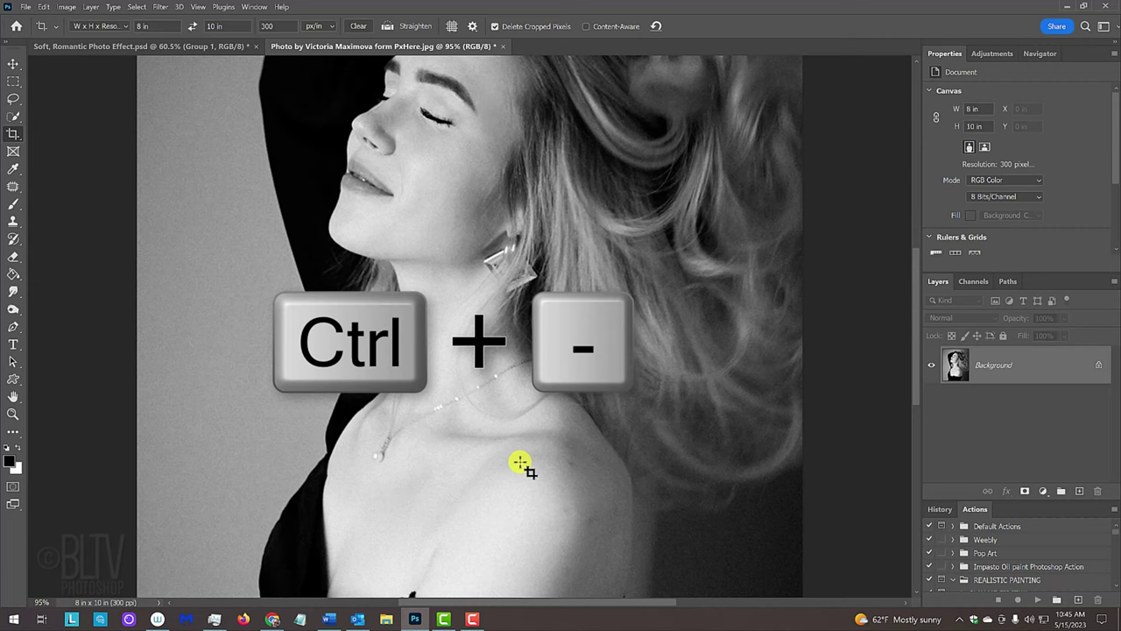
pyautogui.hotkey('ctrl', '+')
pyautogui.hotkey('ctrl', '-')
pyautogui.hotkey('ctrl', '-')
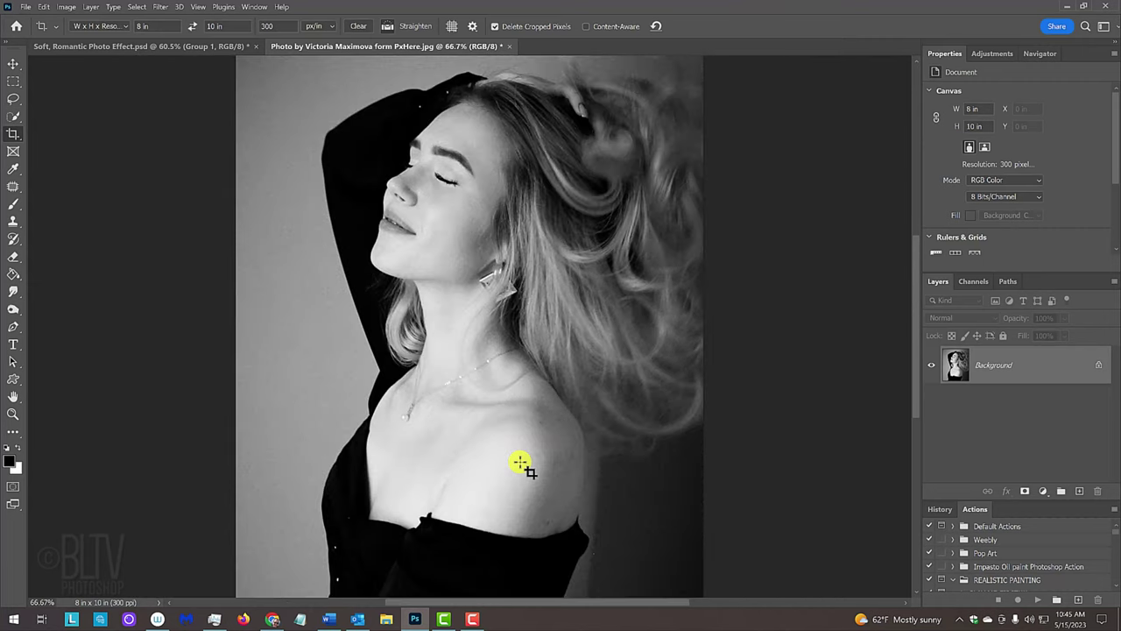
pyautogui.hotkey('ctrl', '0')
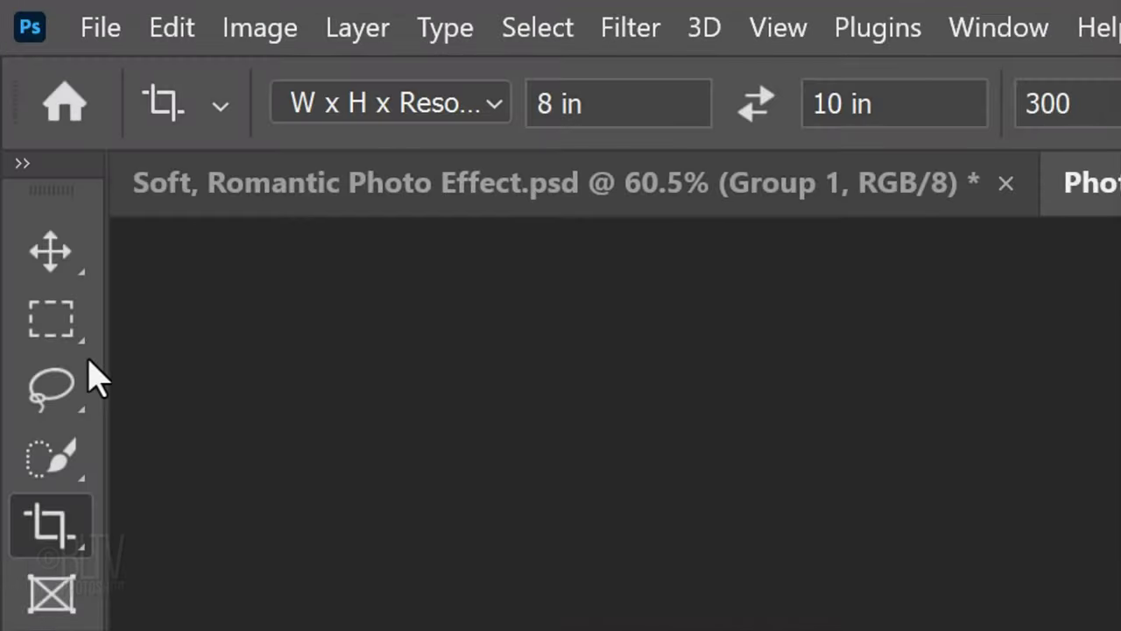
# Marquee-select the right-hand hair strip and copy it onto Layer 1.
pyautogui.click(16, 85)
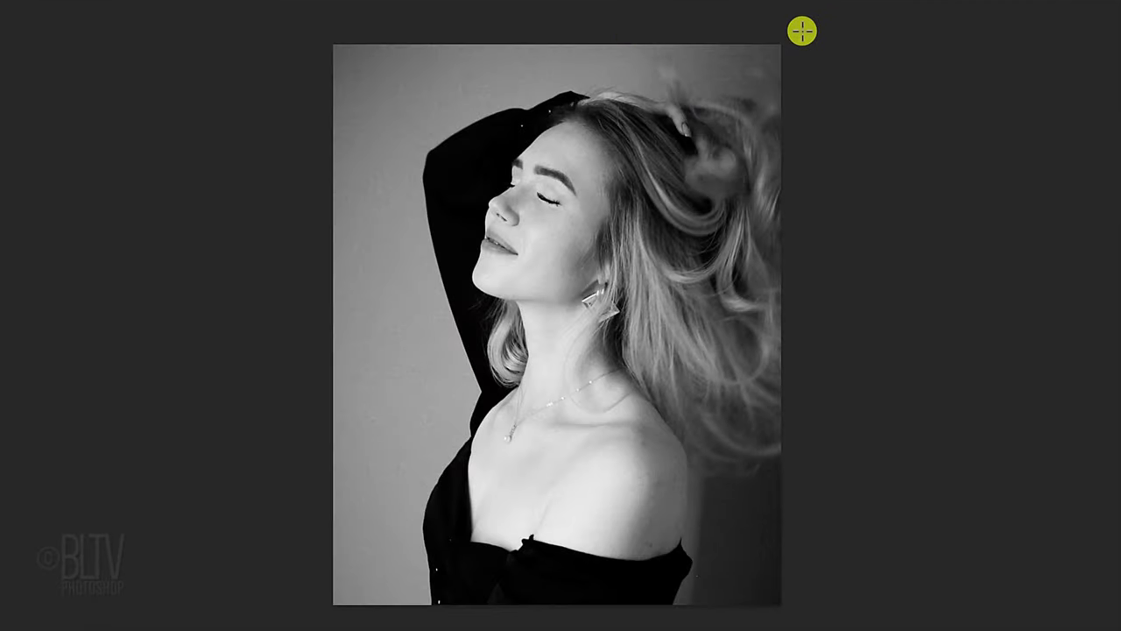
pyautogui.moveTo(780, 43); pyautogui.dragTo(628, 610)
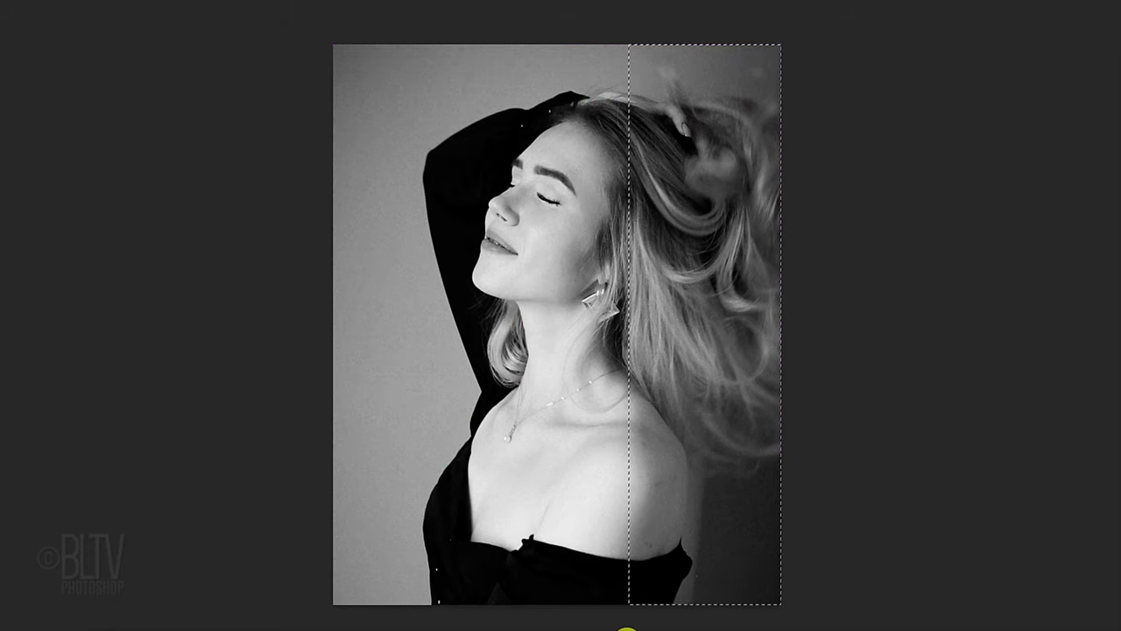
pyautogui.hotkey('ctrl', 'j')
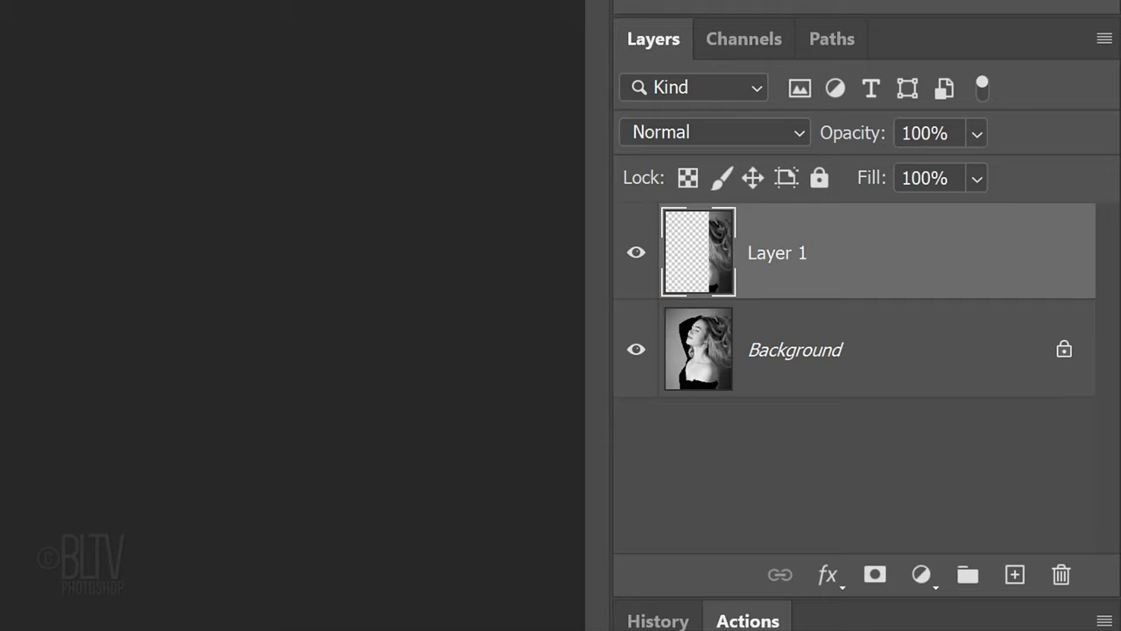
# Make Layer 1 a smart object with a 0°, 100-pixel Motion Blur, then select Background.
pyautogui.click(1105, 40)
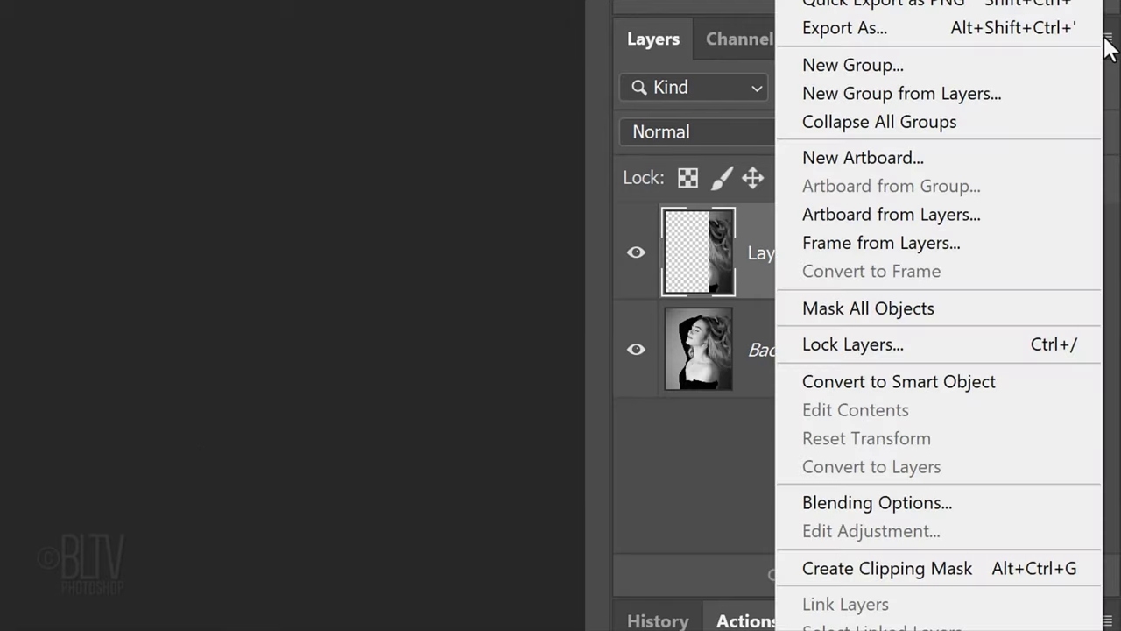
pyautogui.click(883, 381)
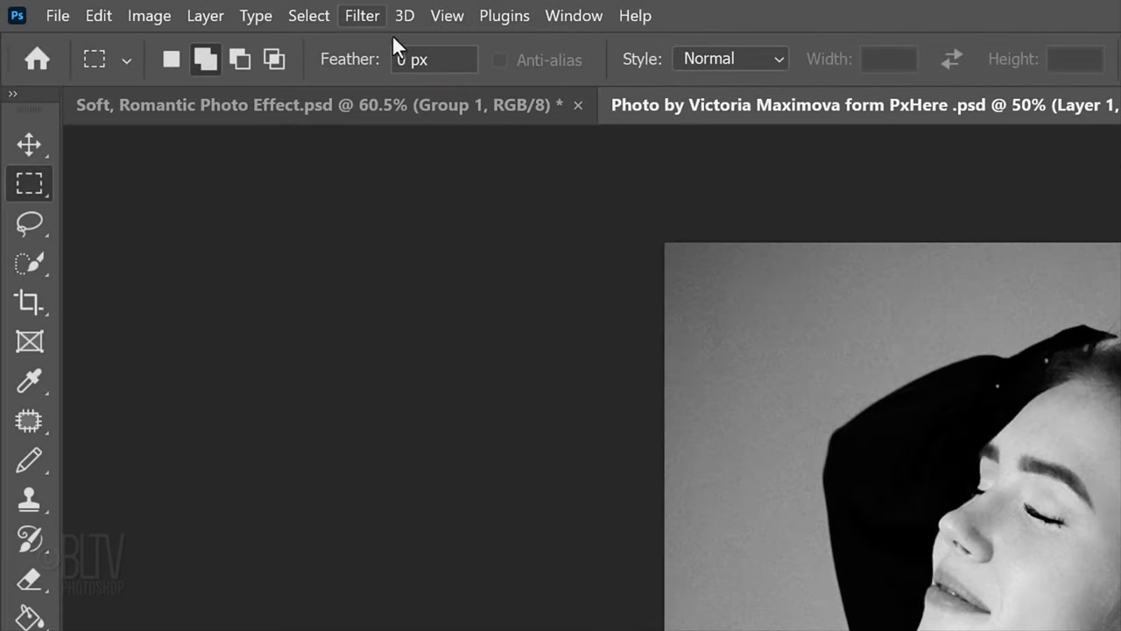
pyautogui.click(360, 16)
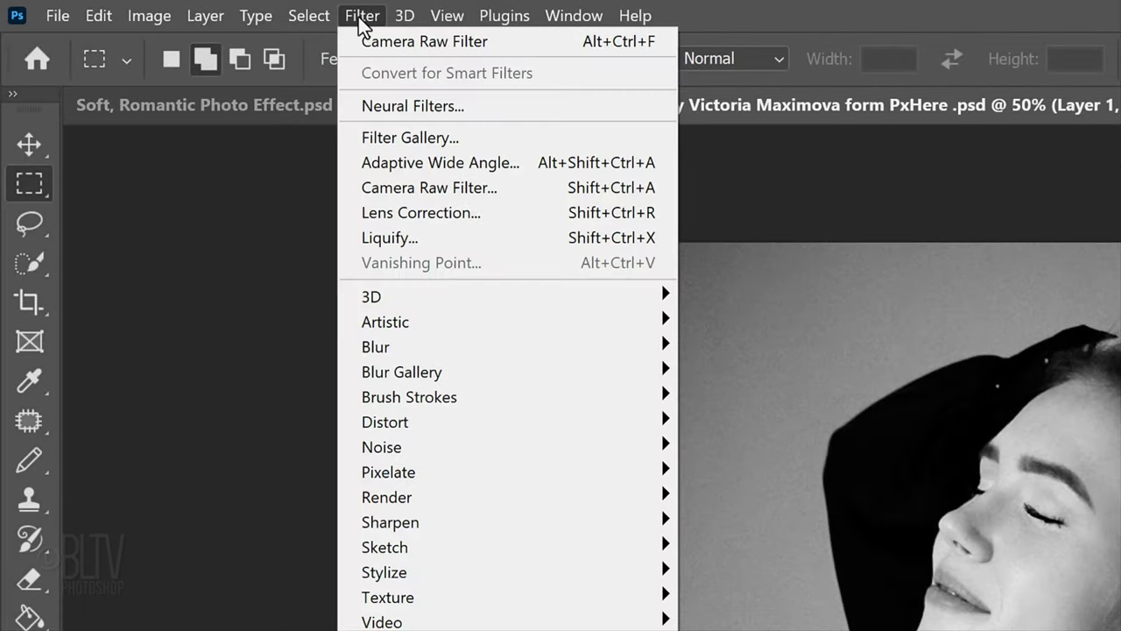
pyautogui.moveTo(381, 346)
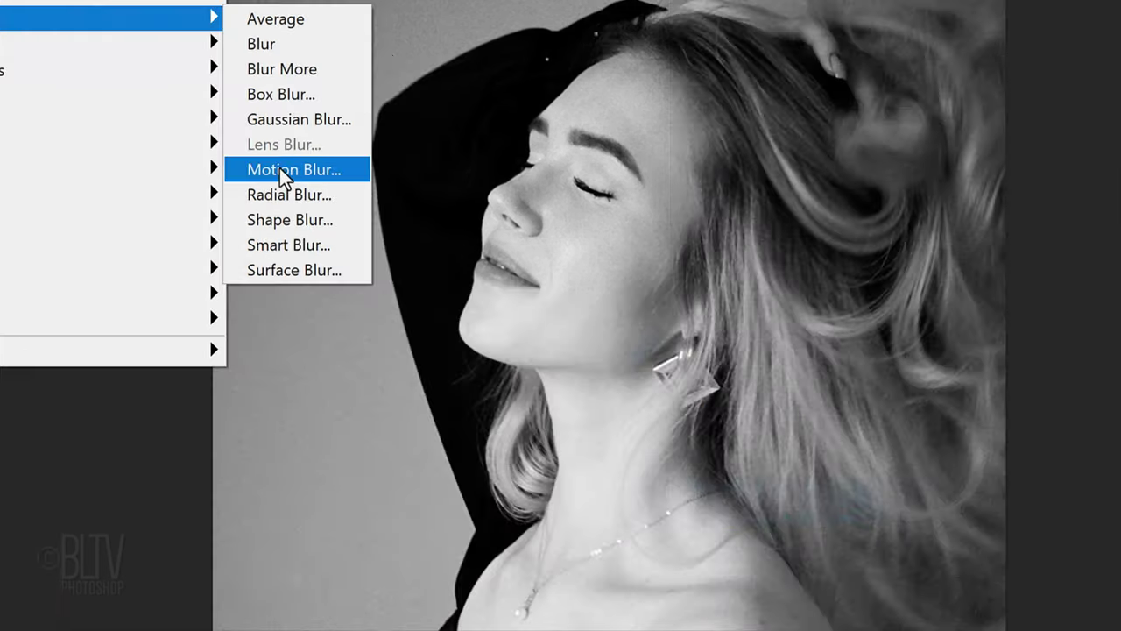
pyautogui.click(729, 498)
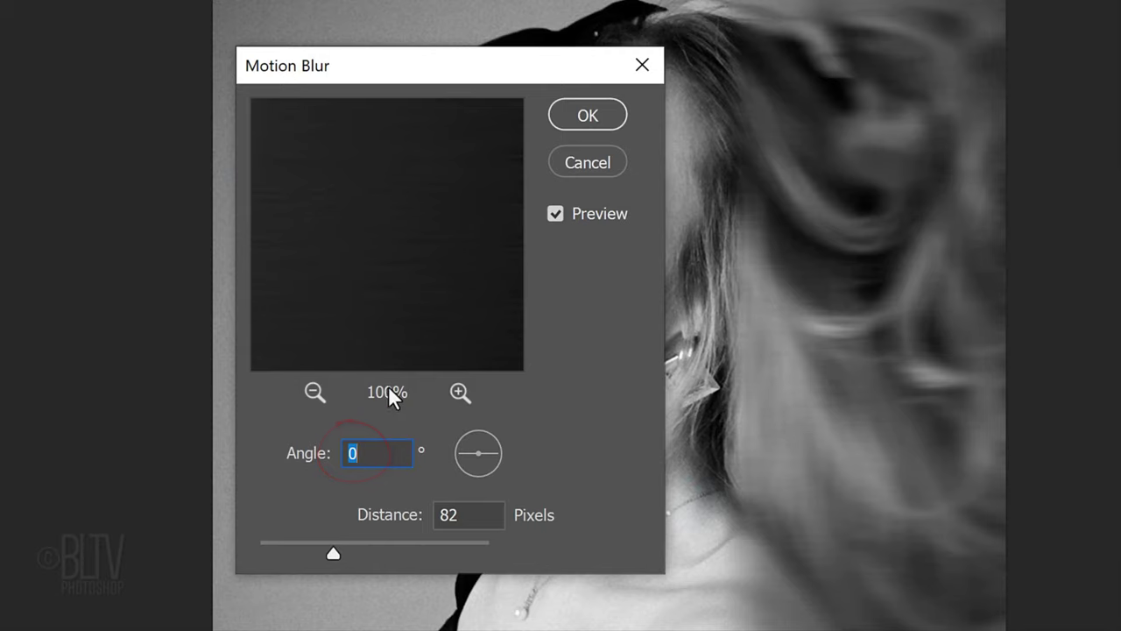
pyautogui.click(384, 519)
pyautogui.write('100')
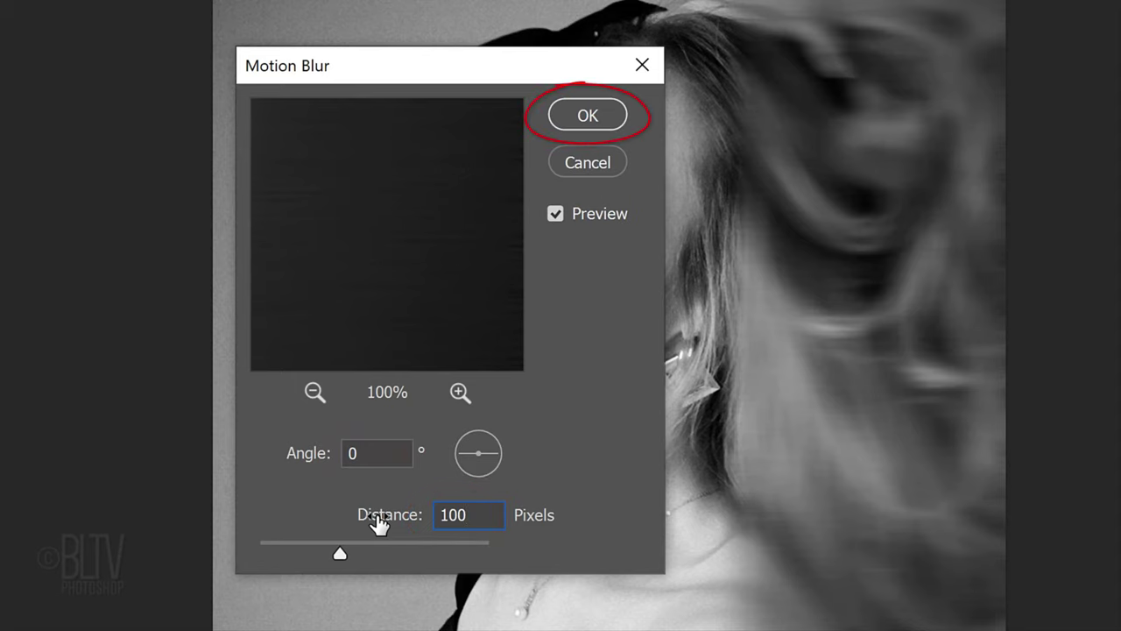
pyautogui.press('Return')
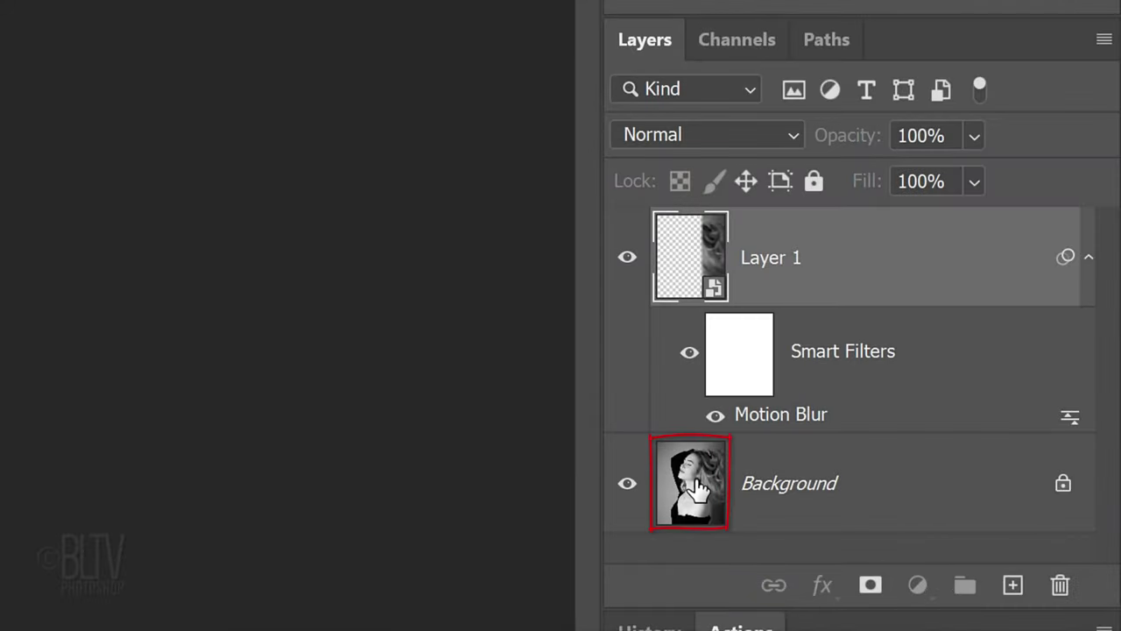
pyautogui.click(697, 488)
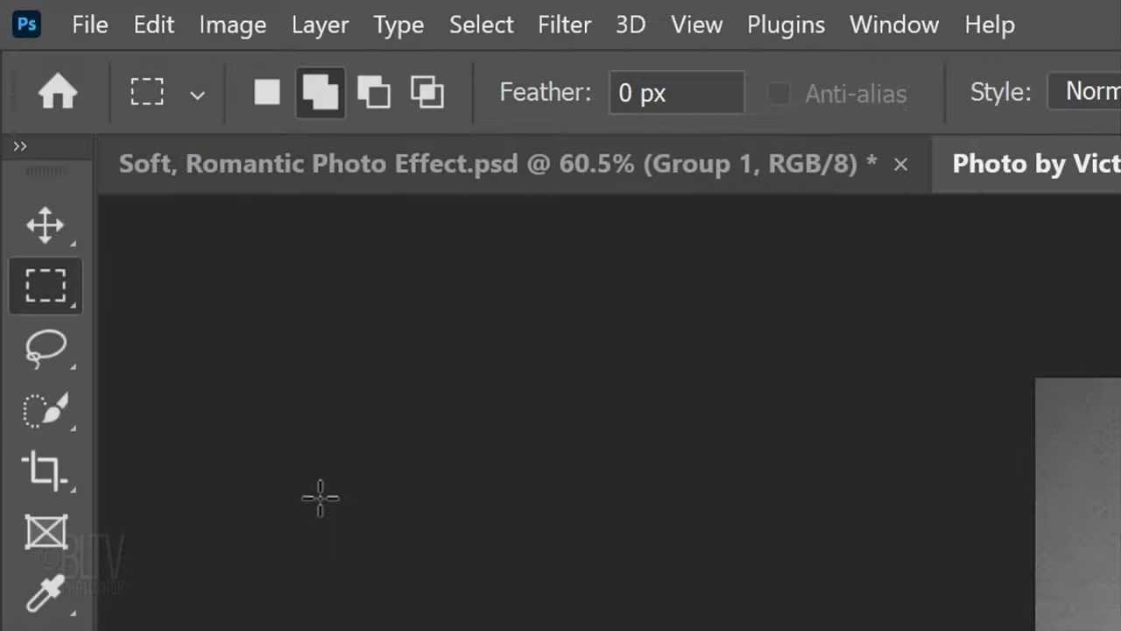
# Lasso the left side up to her face and arm and copy it to Layer 2.
pyautogui.click(46, 348)
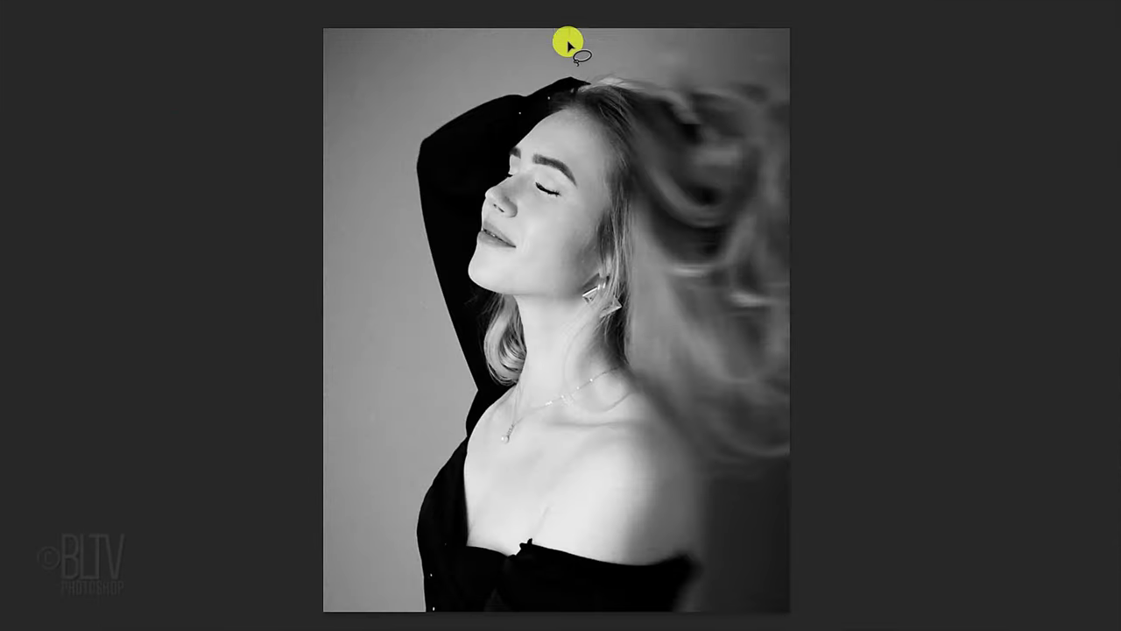
pyautogui.moveTo(568, 35)
pyautogui.mouseDown()
pyautogui.moveTo(456, 239)
pyautogui.moveTo(486, 406)
pyautogui.moveTo(450, 483)
pyautogui.moveTo(440, 618)
pyautogui.moveTo(241, 616)
pyautogui.moveTo(258, 493)
pyautogui.moveTo(233, 81)
pyautogui.moveTo(442, 7)
pyautogui.moveTo(572, 17)
pyautogui.mouseUp()
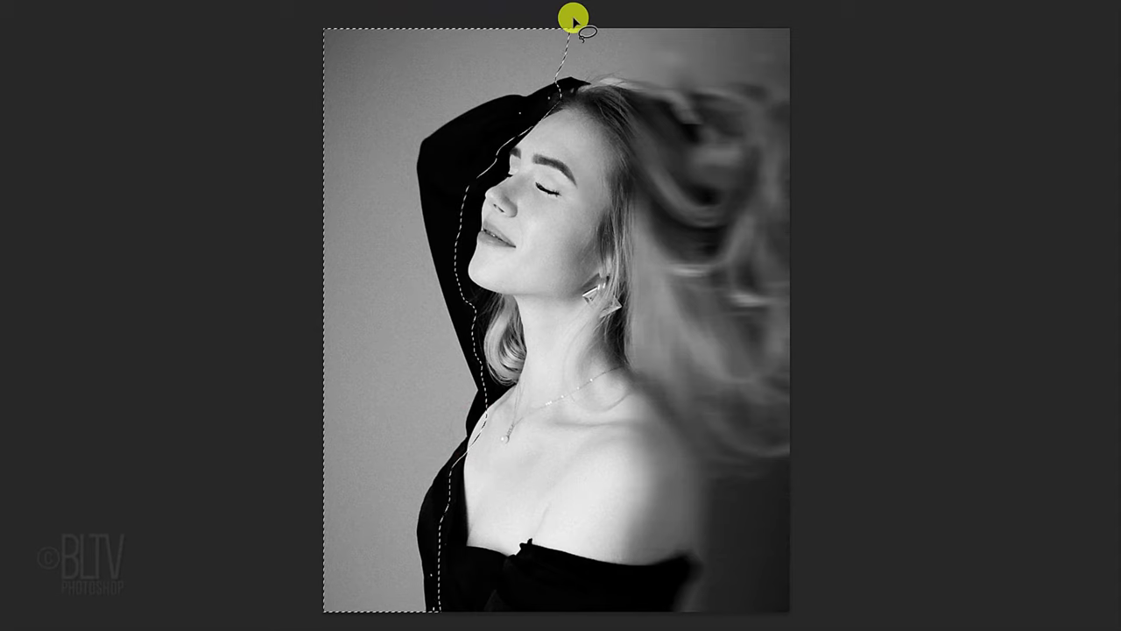
pyautogui.hotkey('ctrl', 'j')
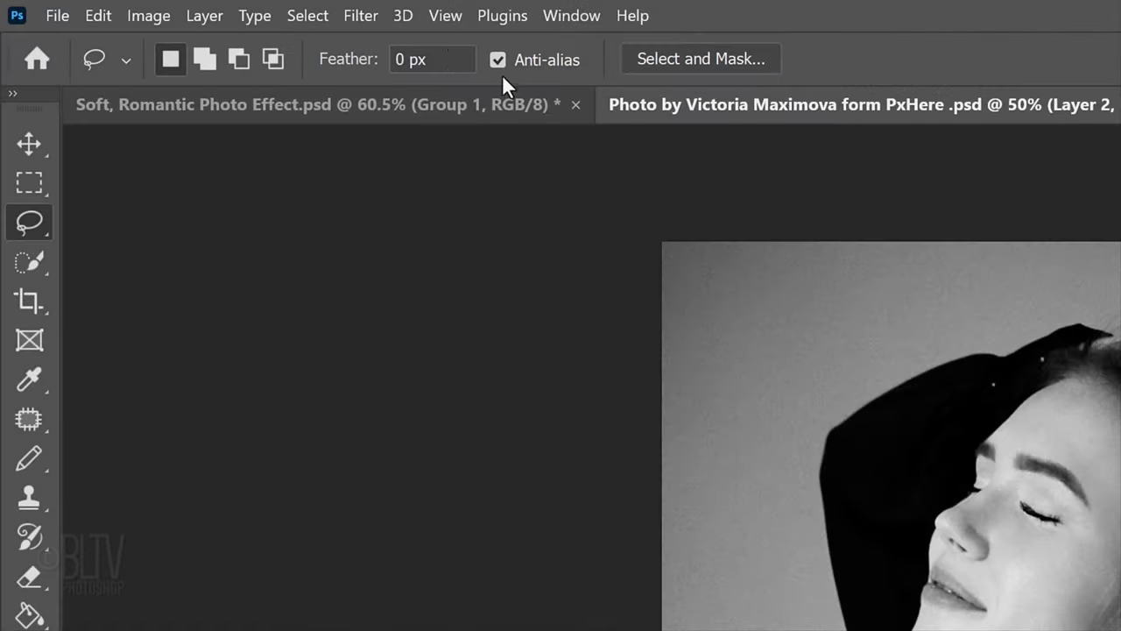
pyautogui.click(360, 17)
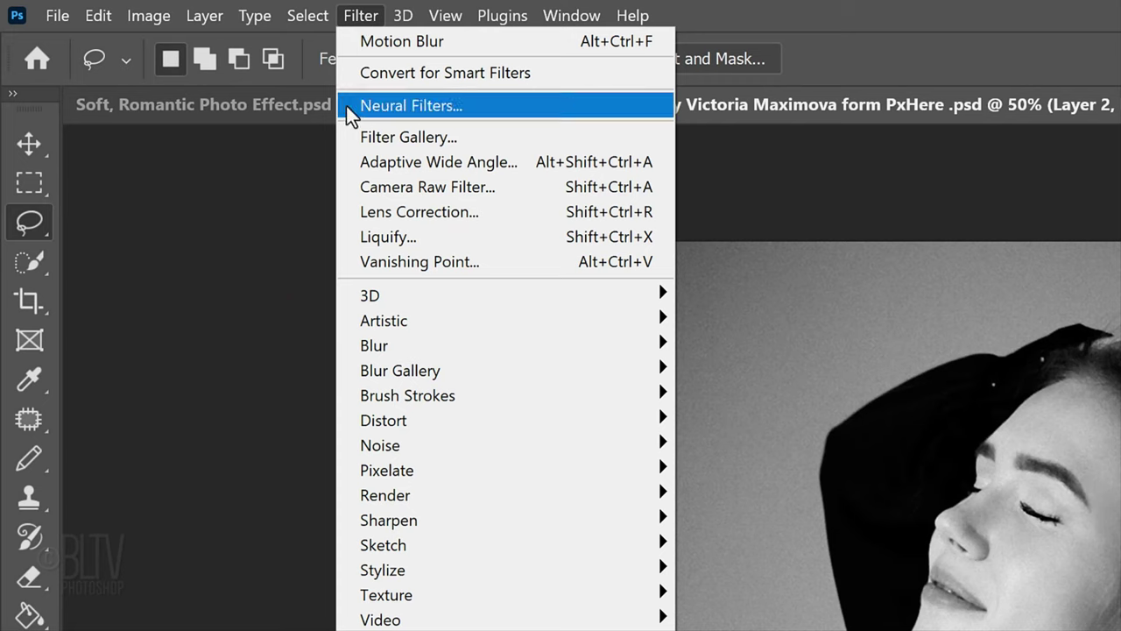
# Apply a 0°, 50-pixel Motion Blur to the left-strip copy on Layer 2.
pyautogui.moveTo(383, 345)
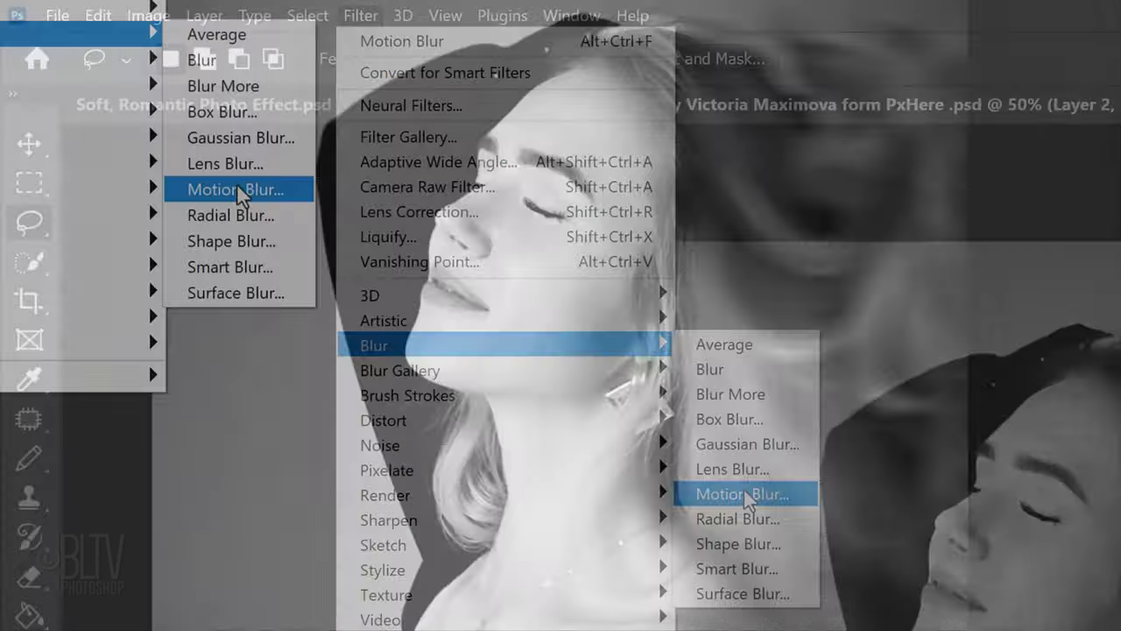
pyautogui.click(746, 498)
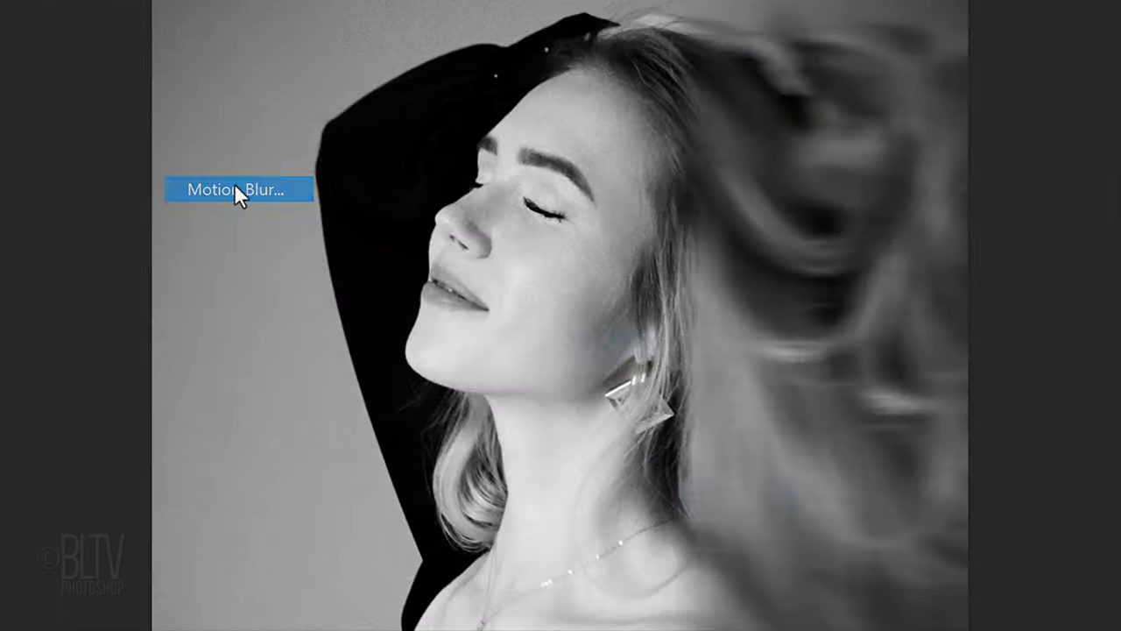
pyautogui.moveTo(269, 88); pyautogui.dragTo(581, 106)
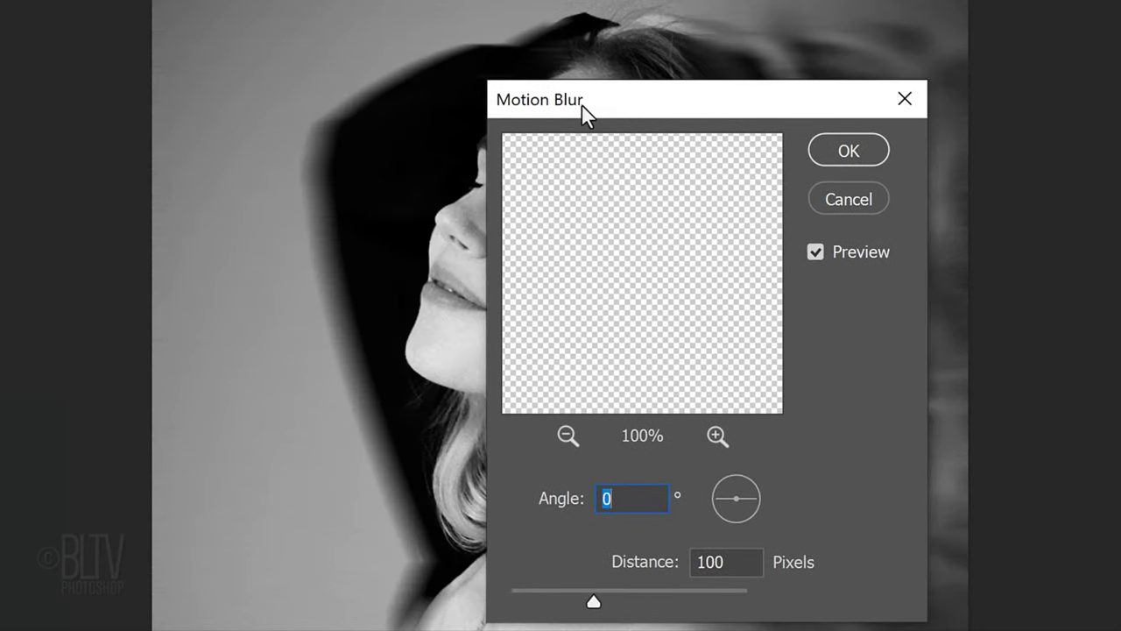
pyautogui.press('Tab')
pyautogui.write('50')
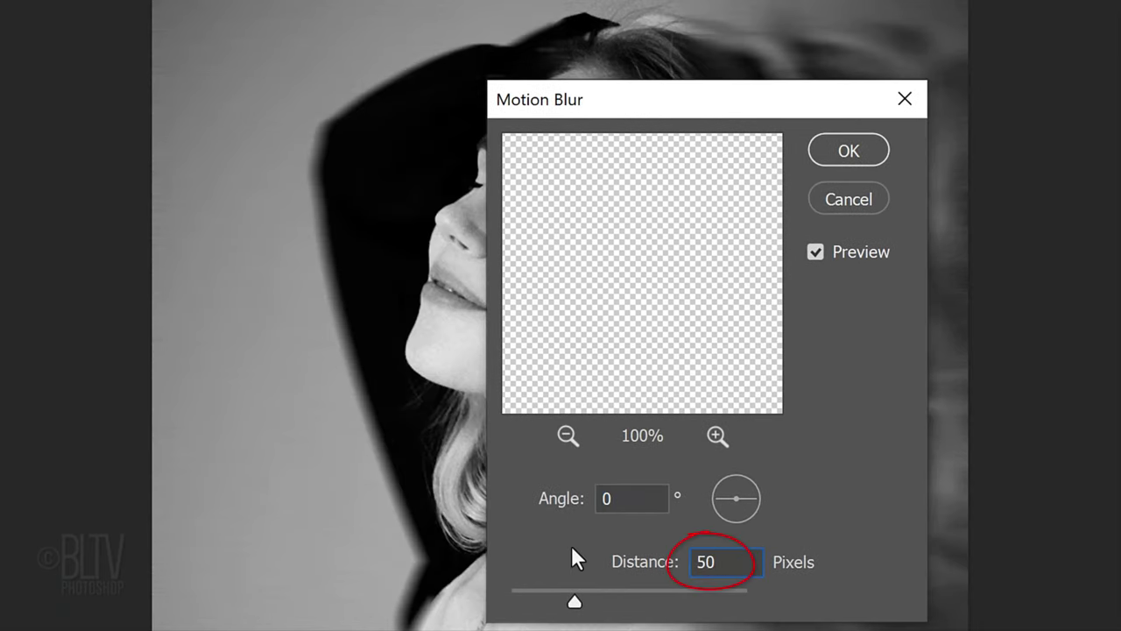
pyautogui.press('Return')
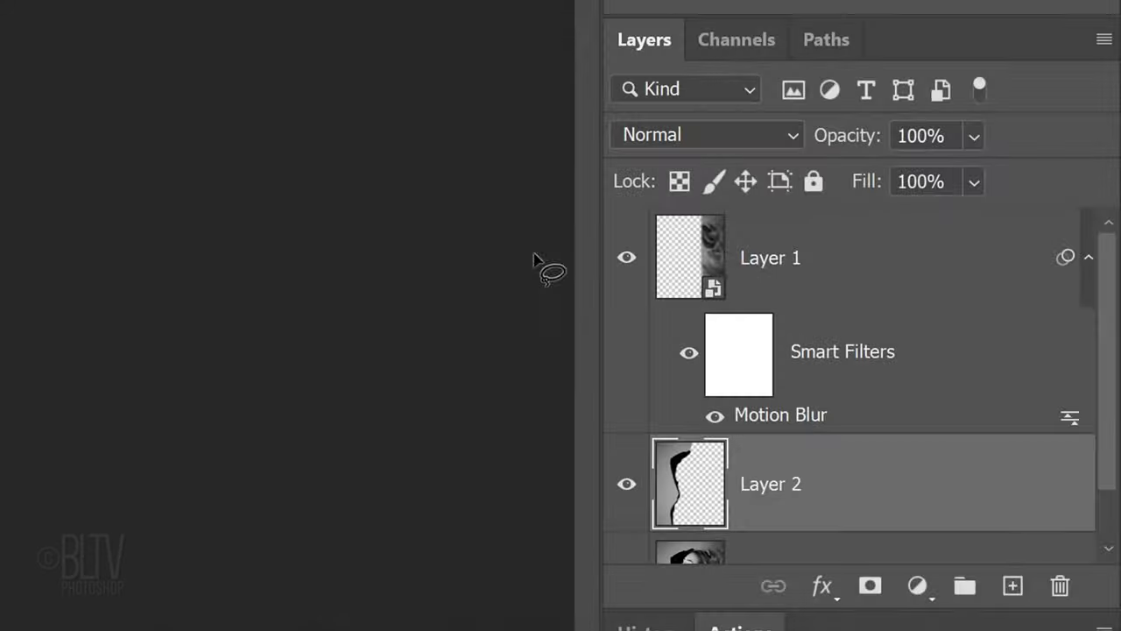
# Select Layer 1 through Background and convert them into one smart object.
pyautogui.click(931, 251)
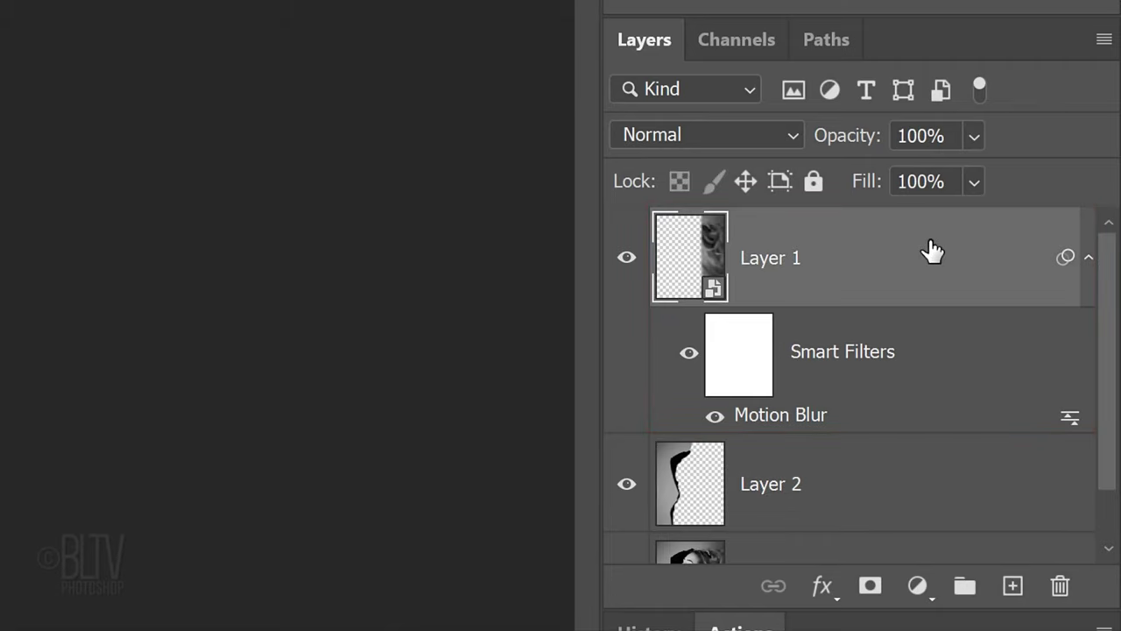
pyautogui.moveTo(1106, 289); pyautogui.dragTo(1046, 450)
pyautogui.keyDown('shift'); pyautogui.click(891, 515); pyautogui.keyUp('shift')
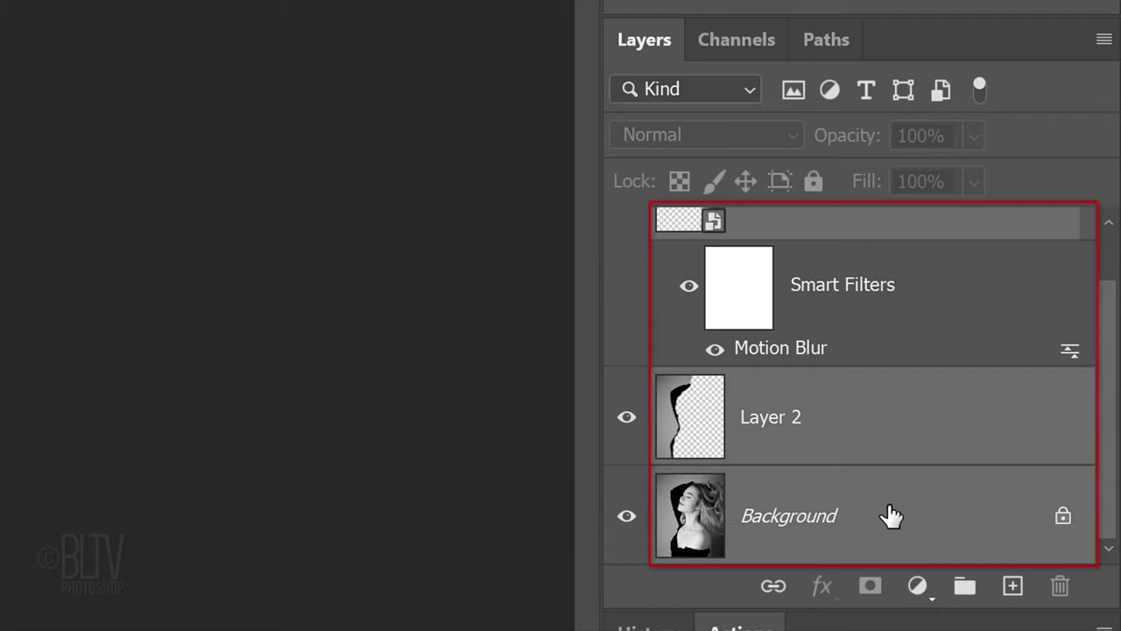
pyautogui.click(1103, 40)
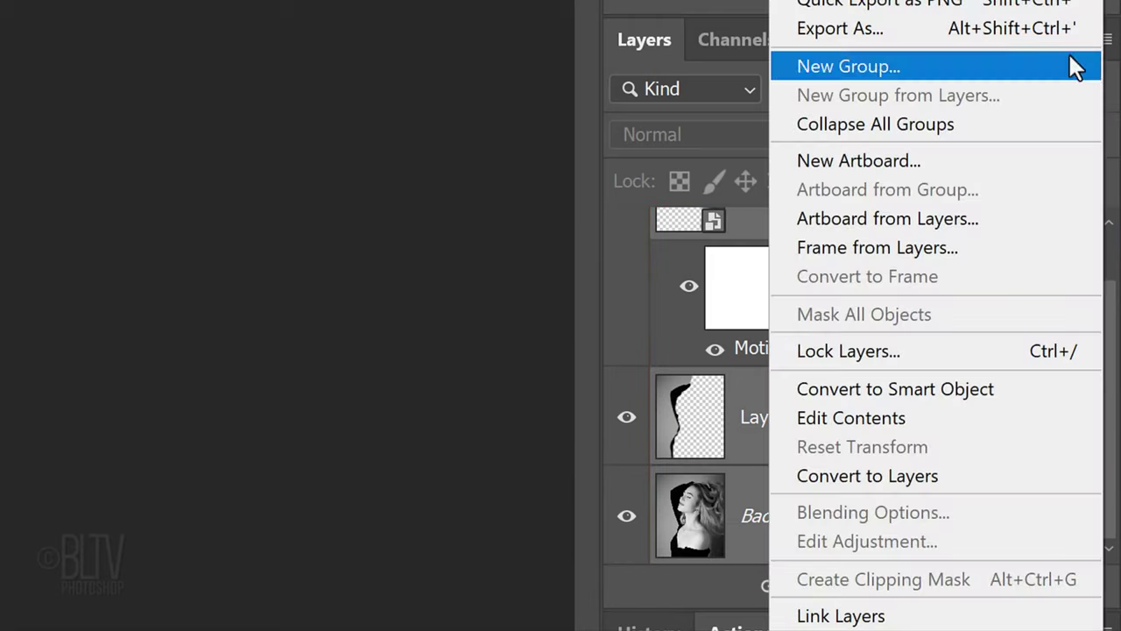
pyautogui.click(865, 386)
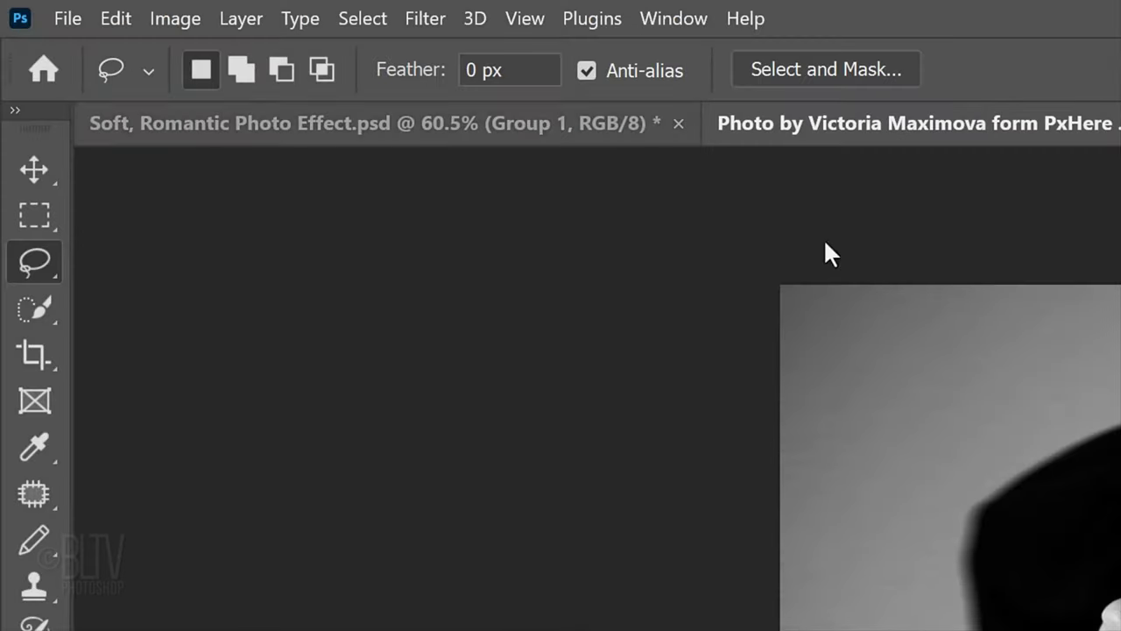
# Launch Filter > Blur Gallery > Iris Blur on the merged smart object.
pyautogui.click(425, 19)
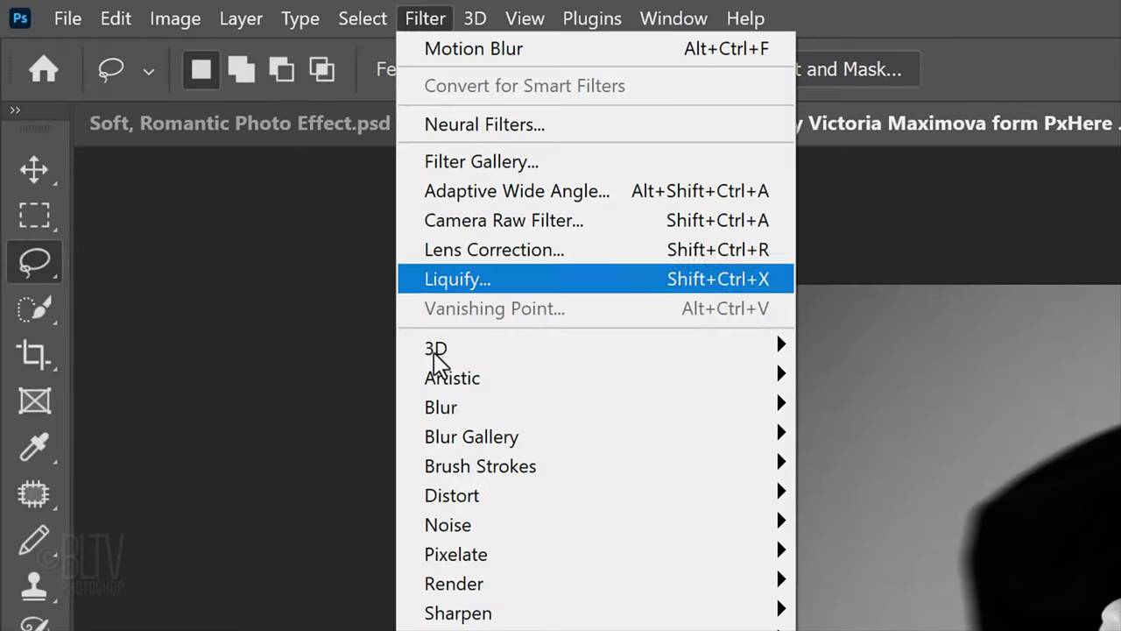
pyautogui.moveTo(441, 436)
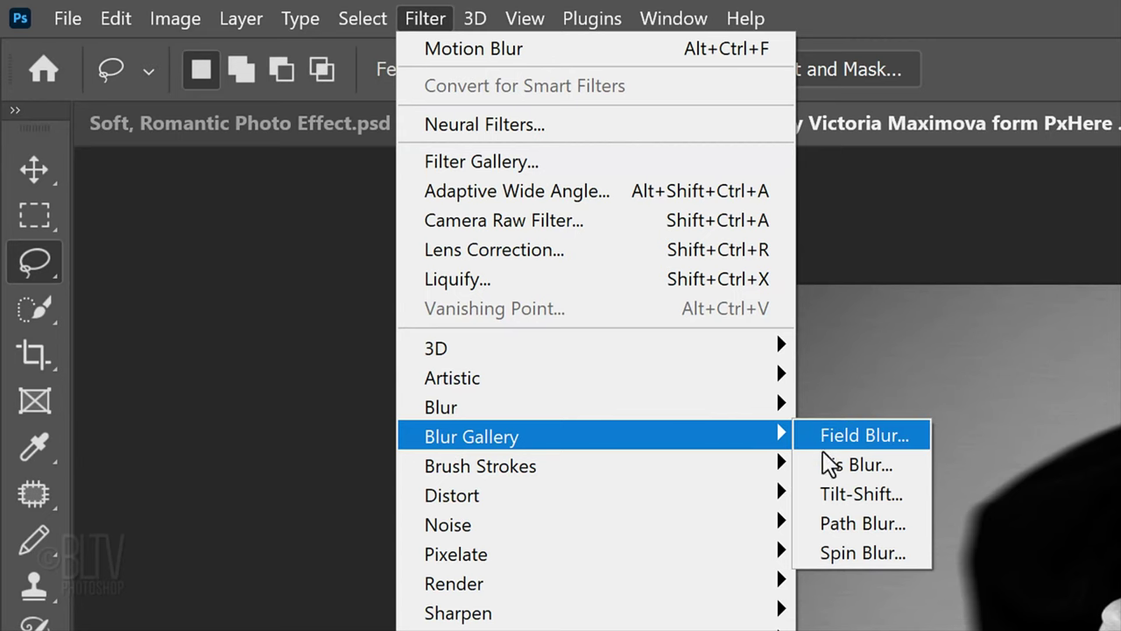
pyautogui.click(846, 472)
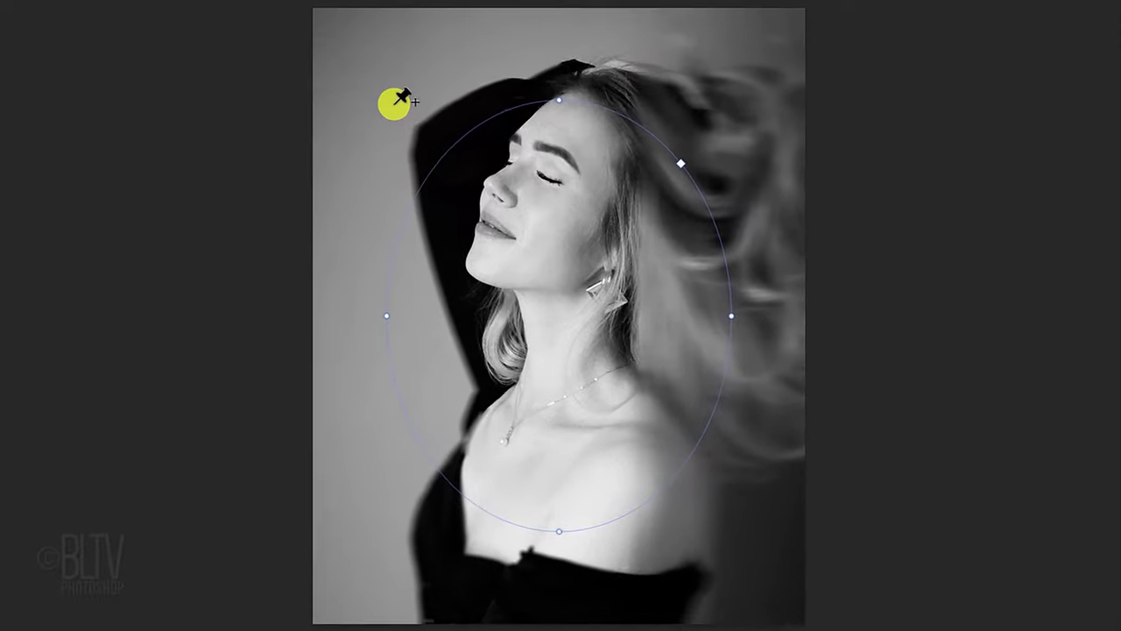
pyautogui.moveTo(449, 219)
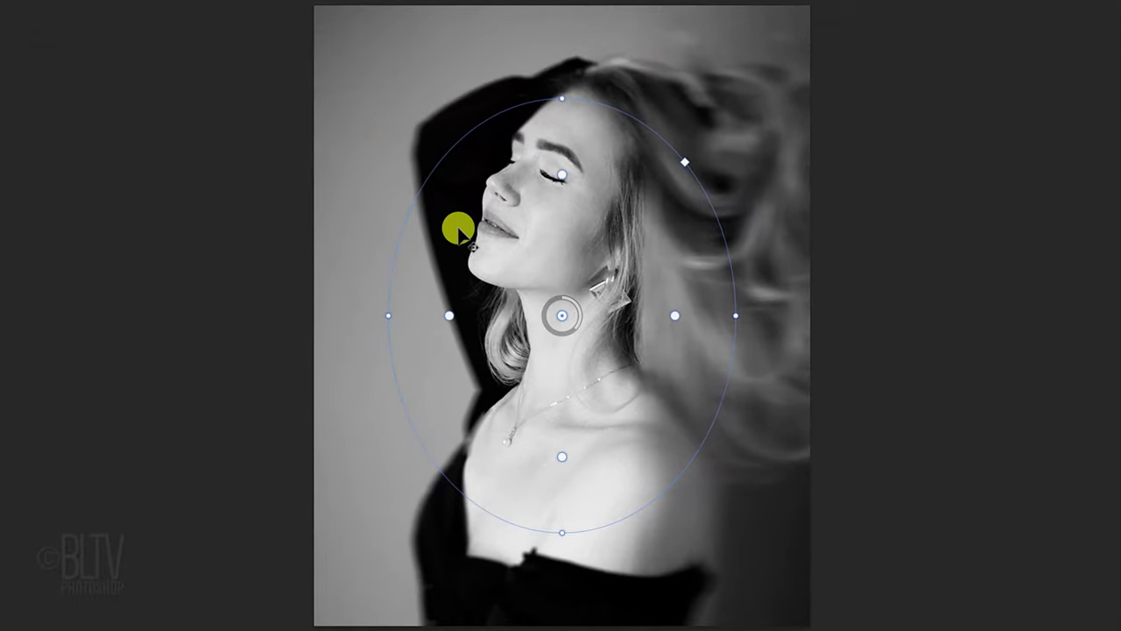
# Recentre the iris focus, shorten and widen its ellipse, and spread the sharp-area points.
pyautogui.moveTo(563, 317)
pyautogui.mouseDown()
pyautogui.moveTo(601, 270)
pyautogui.moveTo(580, 225)
pyautogui.moveTo(525, 237)
pyautogui.moveTo(512, 257)
pyautogui.moveTo(560, 321)
pyautogui.moveTo(536, 313)
pyautogui.moveTo(568, 315)
pyautogui.mouseUp()
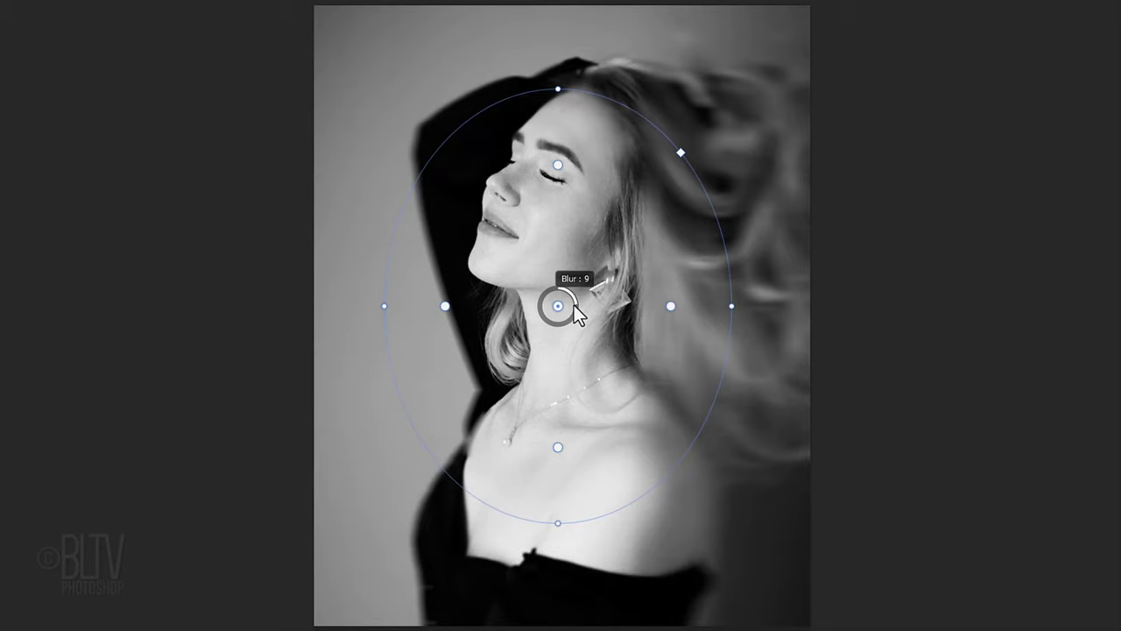
pyautogui.moveTo(569, 310); pyautogui.dragTo(533, 314)
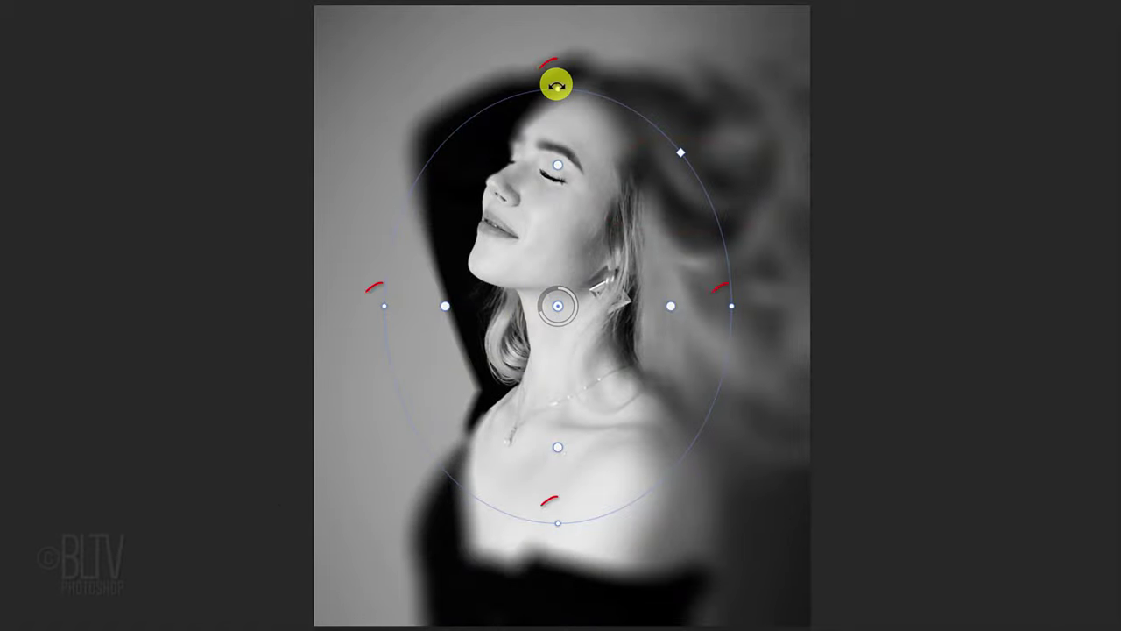
pyautogui.moveTo(557, 87); pyautogui.dragTo(556, 94)
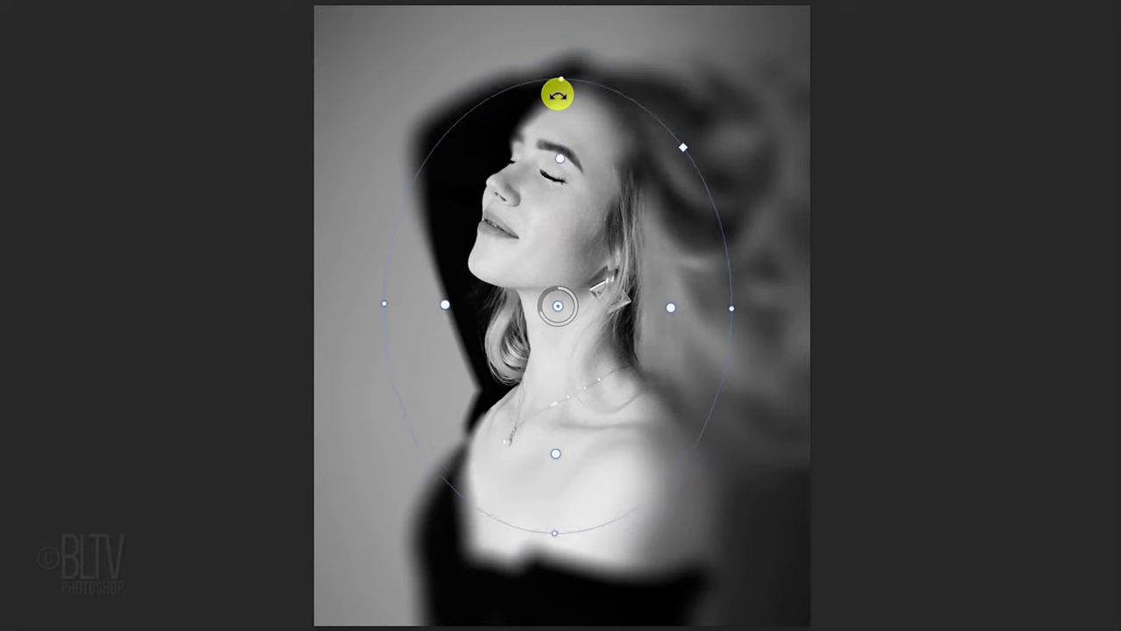
pyautogui.moveTo(730, 306)
pyautogui.mouseDown()
pyautogui.moveTo(791, 306)
pyautogui.moveTo(738, 305)
pyautogui.mouseUp()
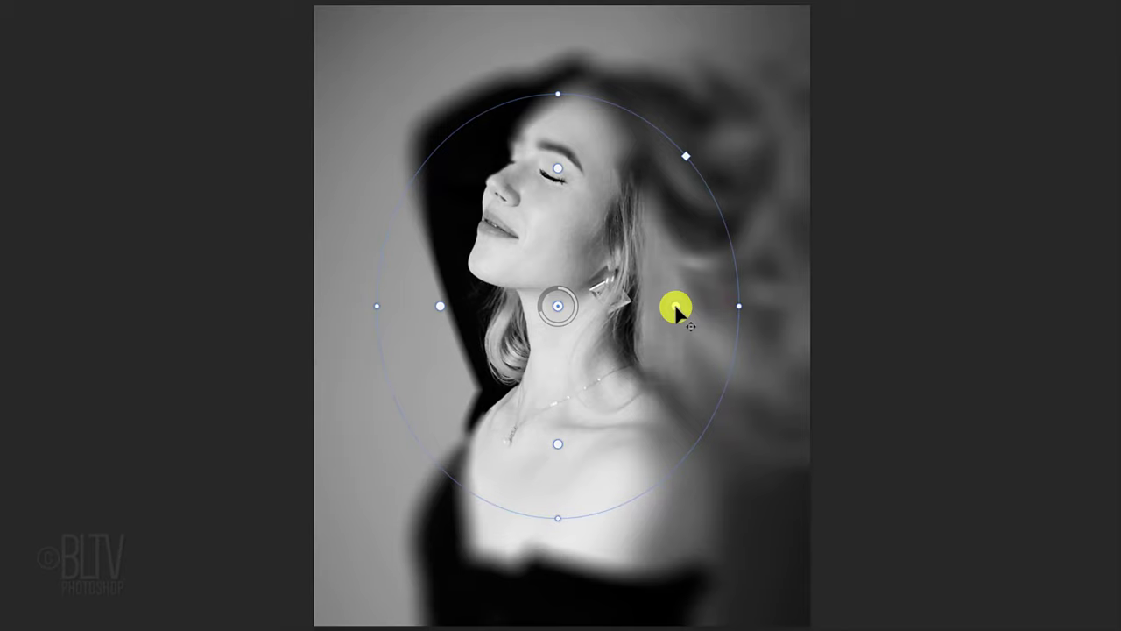
pyautogui.moveTo(674, 303); pyautogui.dragTo(607, 304)
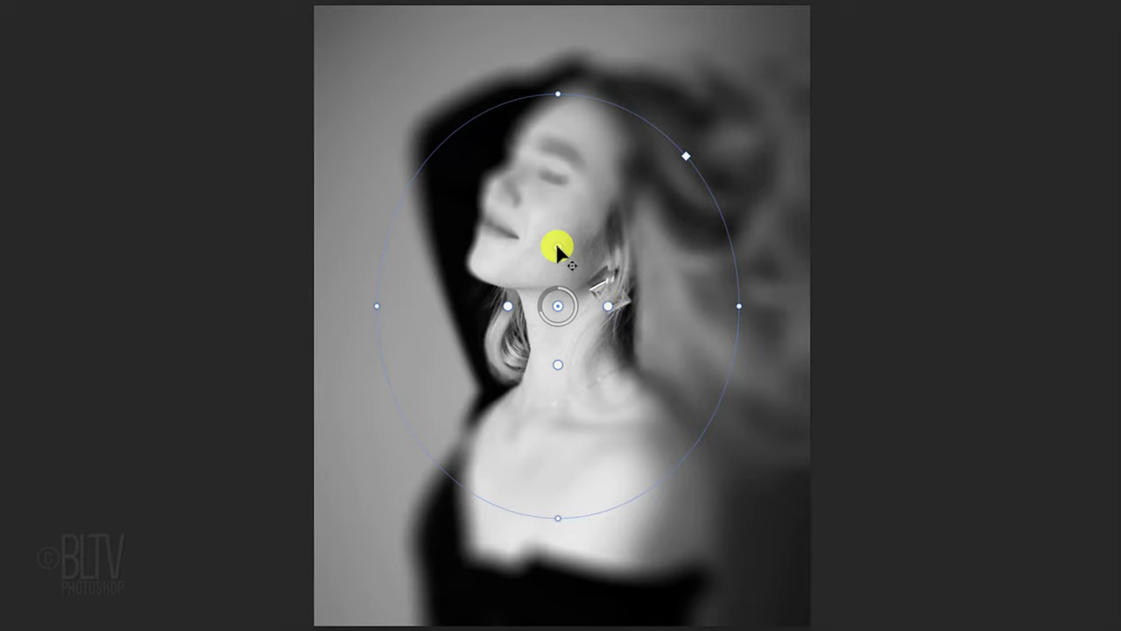
# Pull the upper sharp-area point up to the eye and stretch the blur ellipse taller over the face.
pyautogui.press('alt')
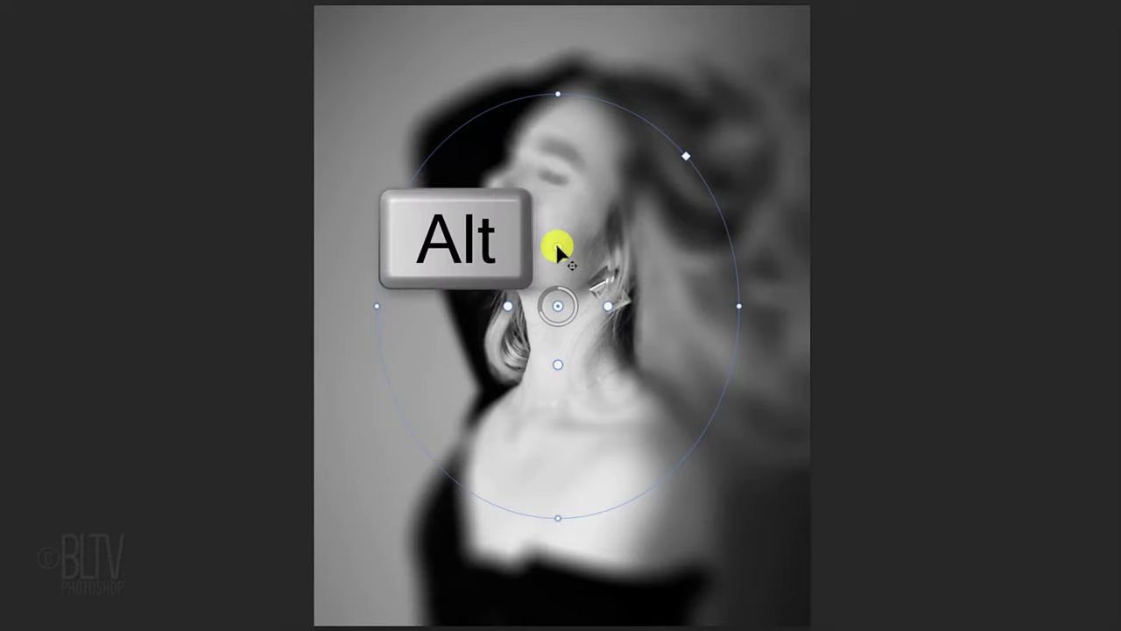
pyautogui.moveTo(556, 241); pyautogui.dragTo(548, 214)
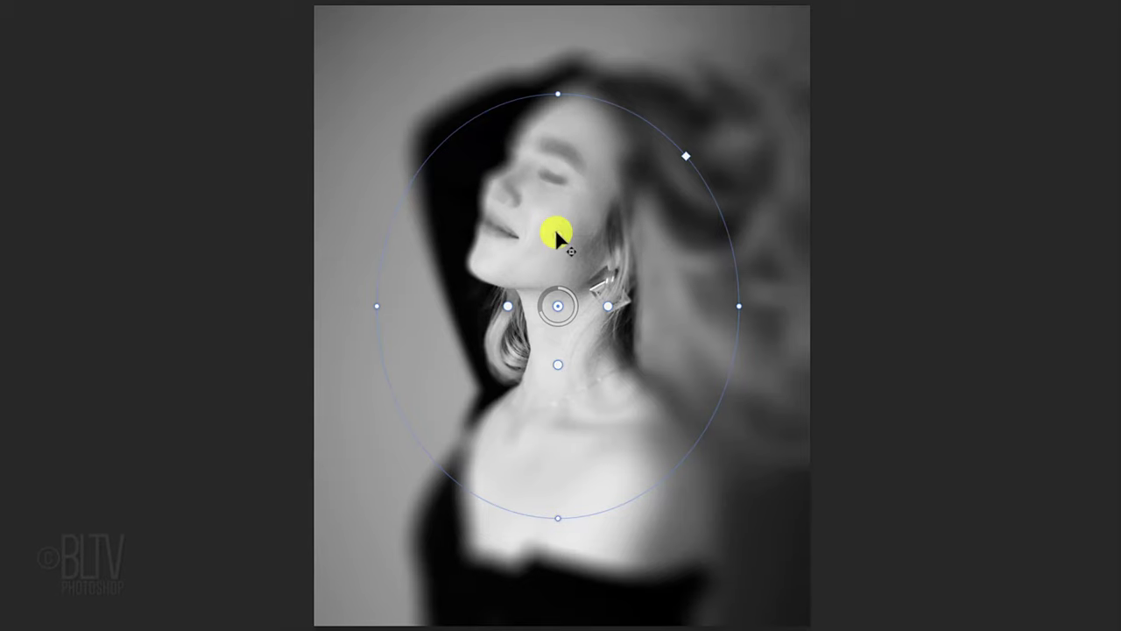
pyautogui.moveTo(558, 94); pyautogui.dragTo(557, 19)
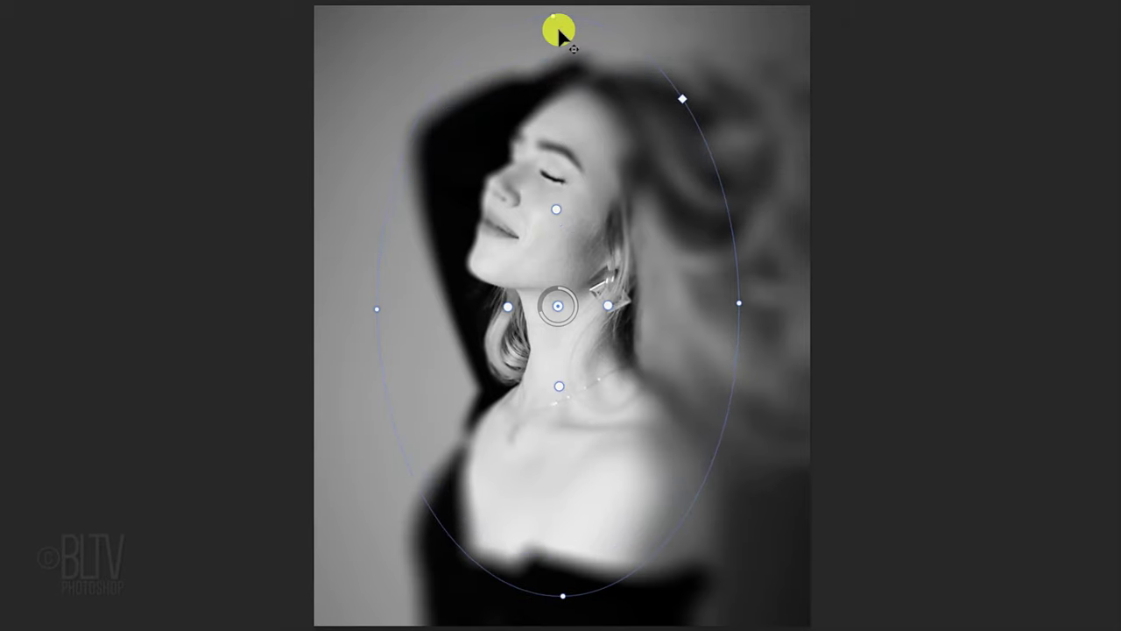
# Widen the sharp zone, move the left point toward the neck, and apply the 71 px Iris Blur.
pyautogui.moveTo(607, 307); pyautogui.dragTo(682, 311)
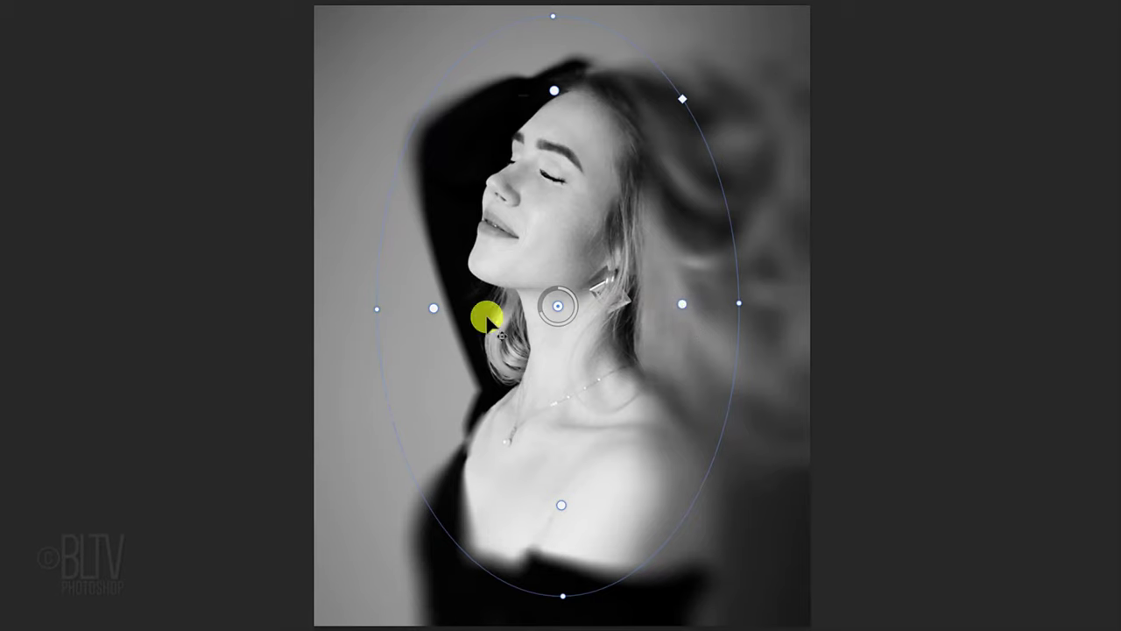
pyautogui.press('alt')
pyautogui.moveTo(432, 306); pyautogui.dragTo(473, 318)
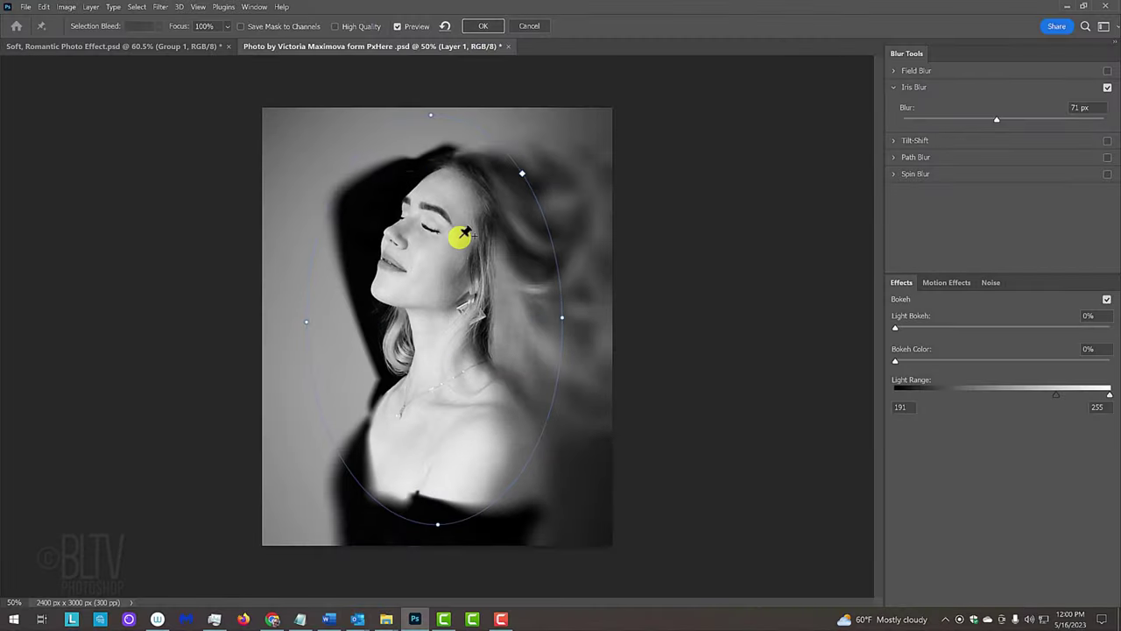
pyautogui.click(484, 27)
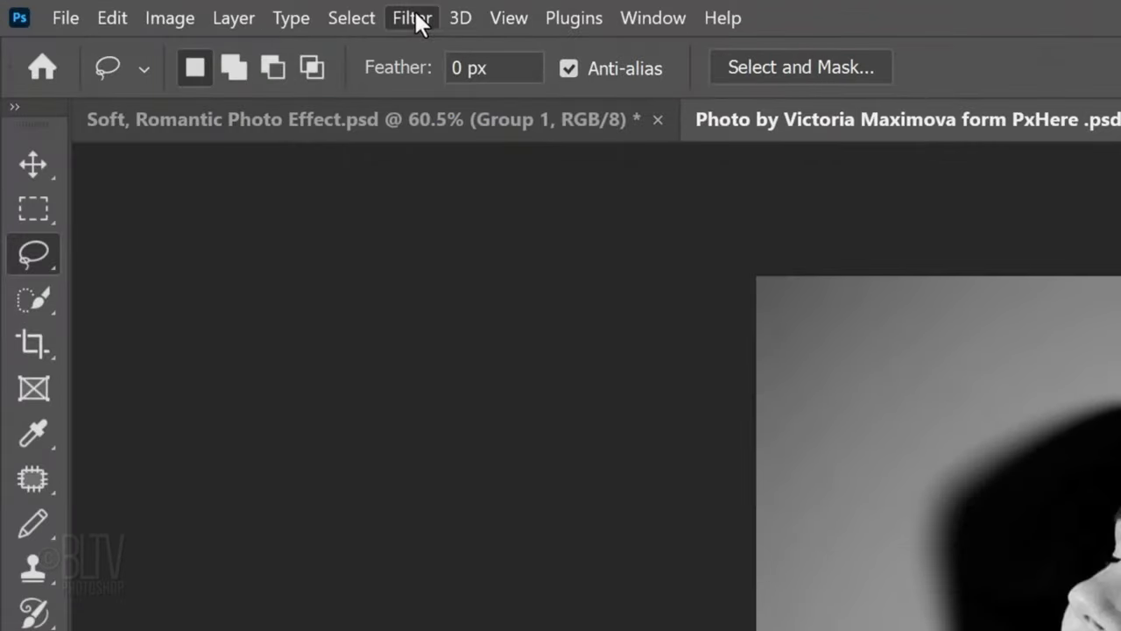
# Apply Distort > Diffuse Glow with Graininess 0, Glow Amount 1 and Clear Amount 15.
pyautogui.click(411, 18)
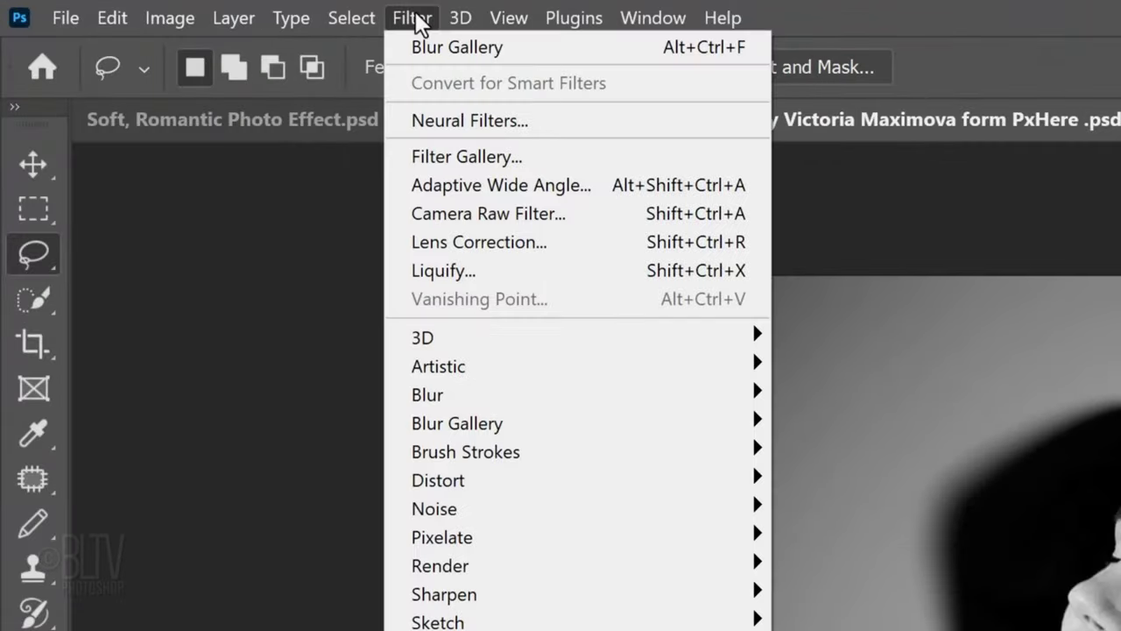
pyautogui.moveTo(443, 482)
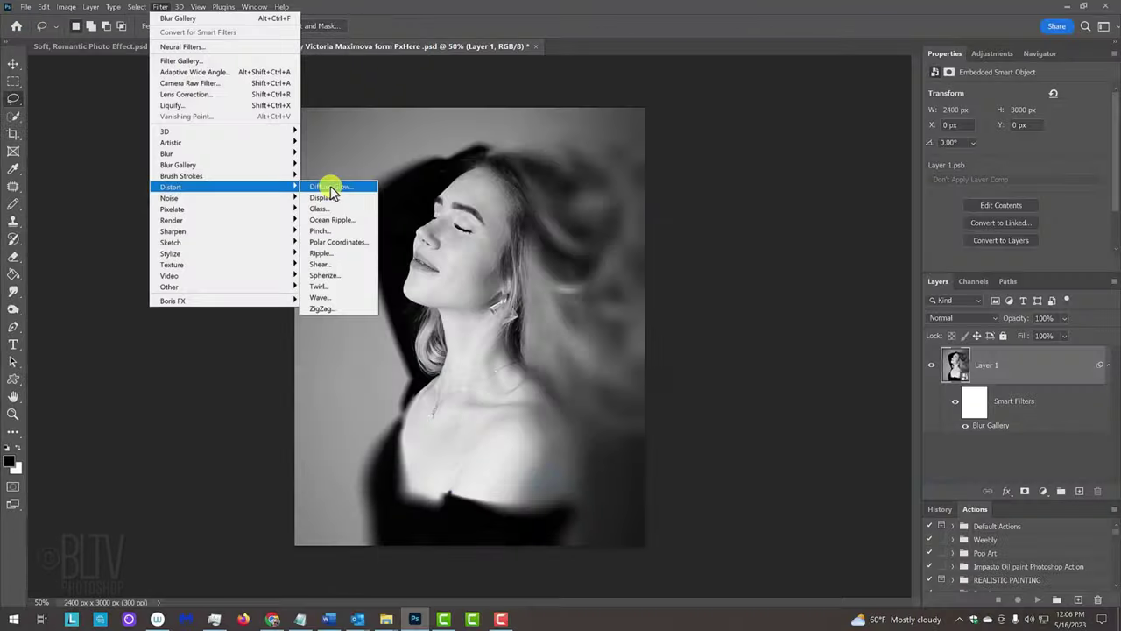
pyautogui.click(848, 478)
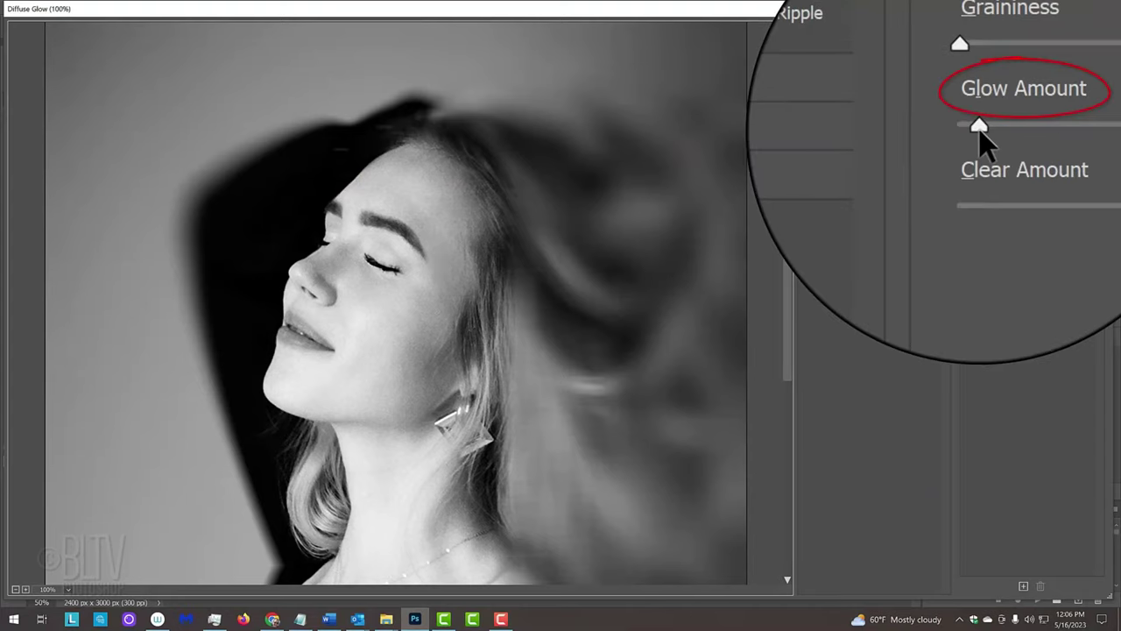
pyautogui.moveTo(979, 130); pyautogui.dragTo(1063, 157)
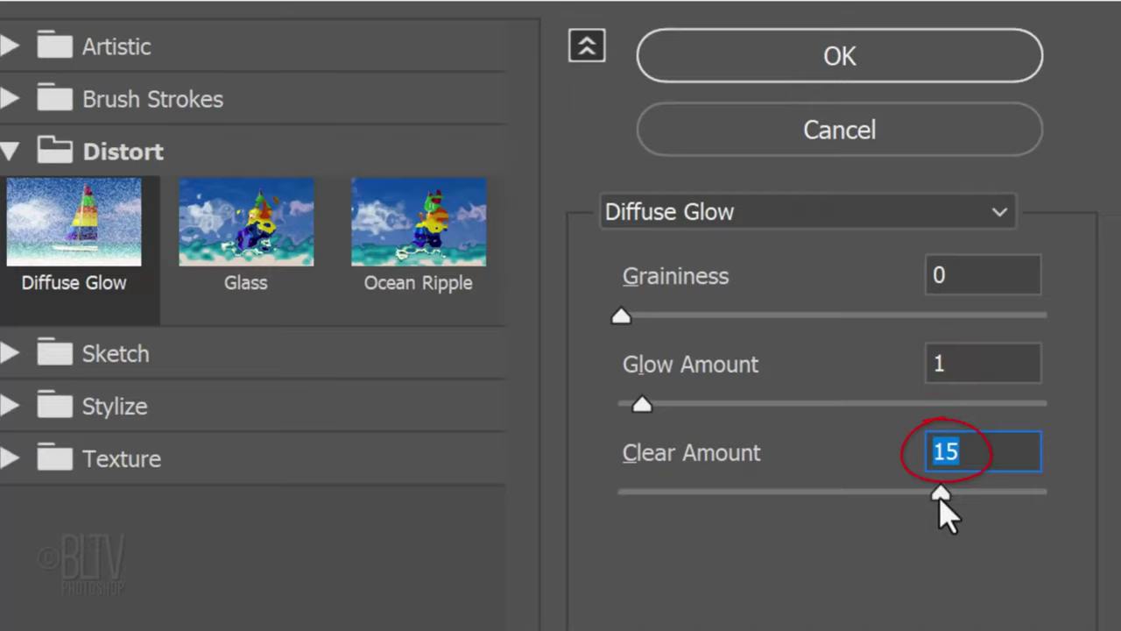
pyautogui.click(850, 76)
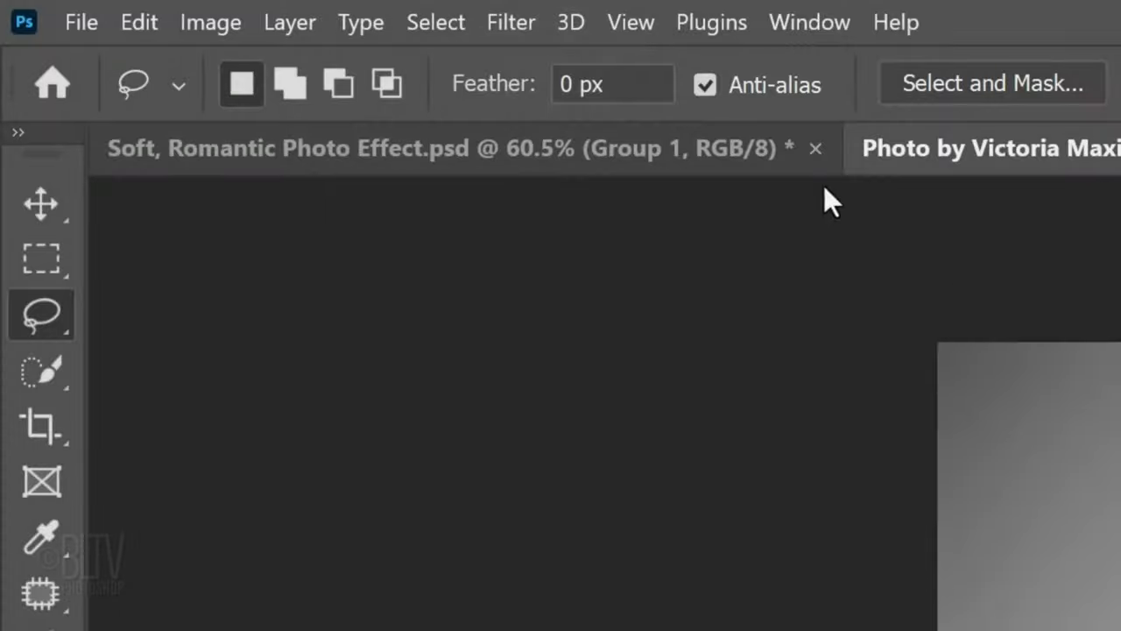
# Run the Camera Raw Filter with Effects Vignetting set to -50.
pyautogui.click(517, 23)
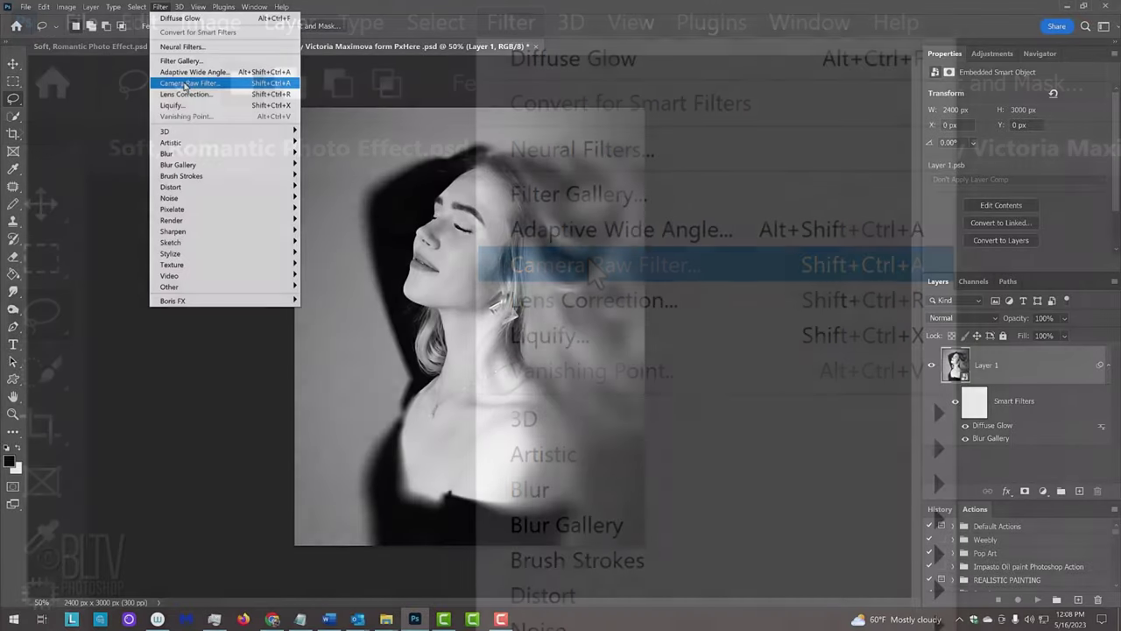
pyautogui.click(592, 265)
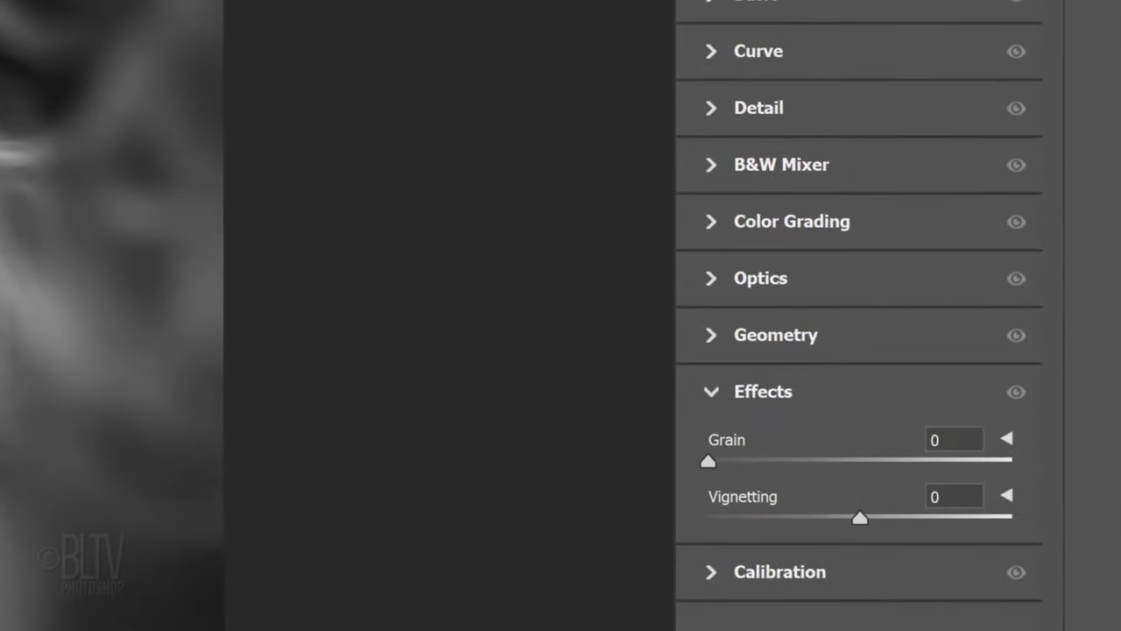
pyautogui.click(954, 496)
pyautogui.write('-50')
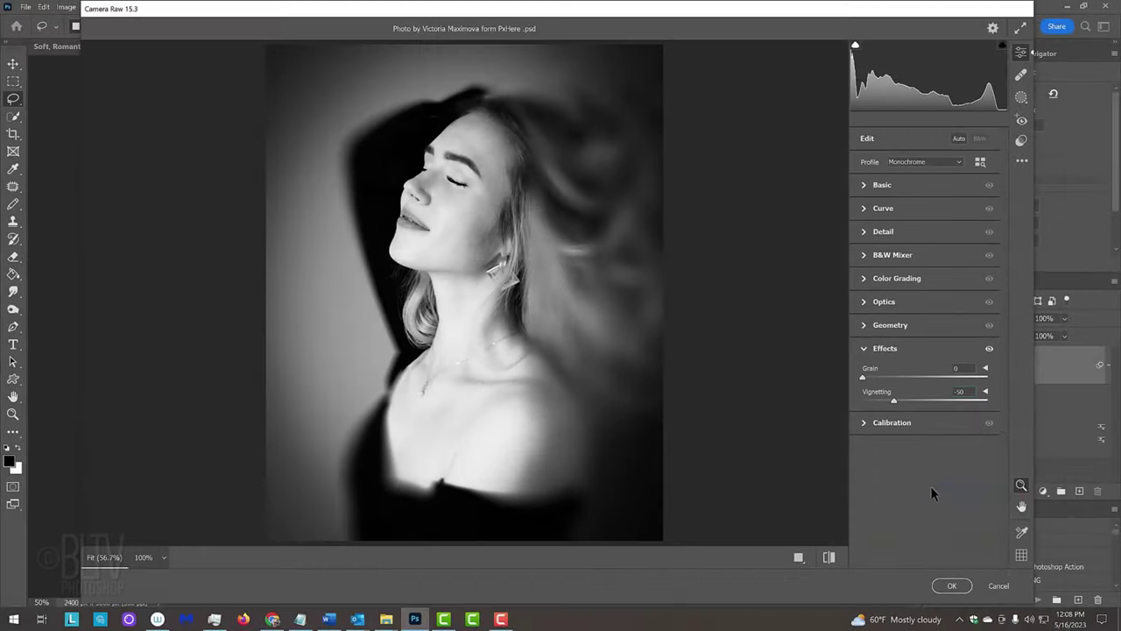
pyautogui.click(952, 586)
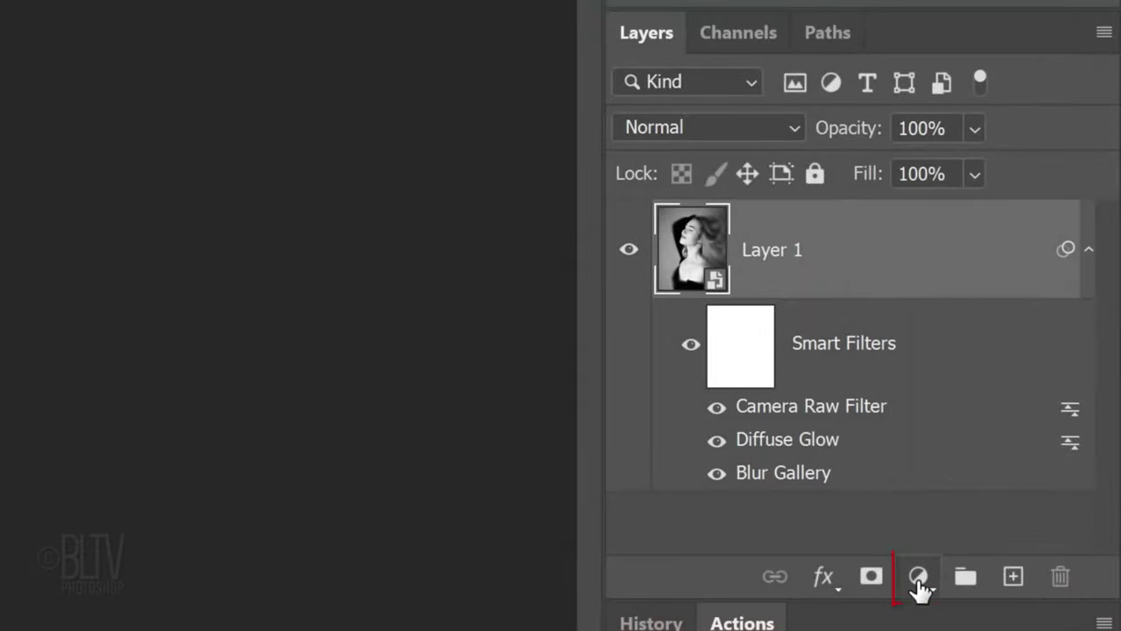
# Add a Color Lookup adjustment layer using the Candlelight.CUBE 3D LUT file.
pyautogui.click(917, 579)
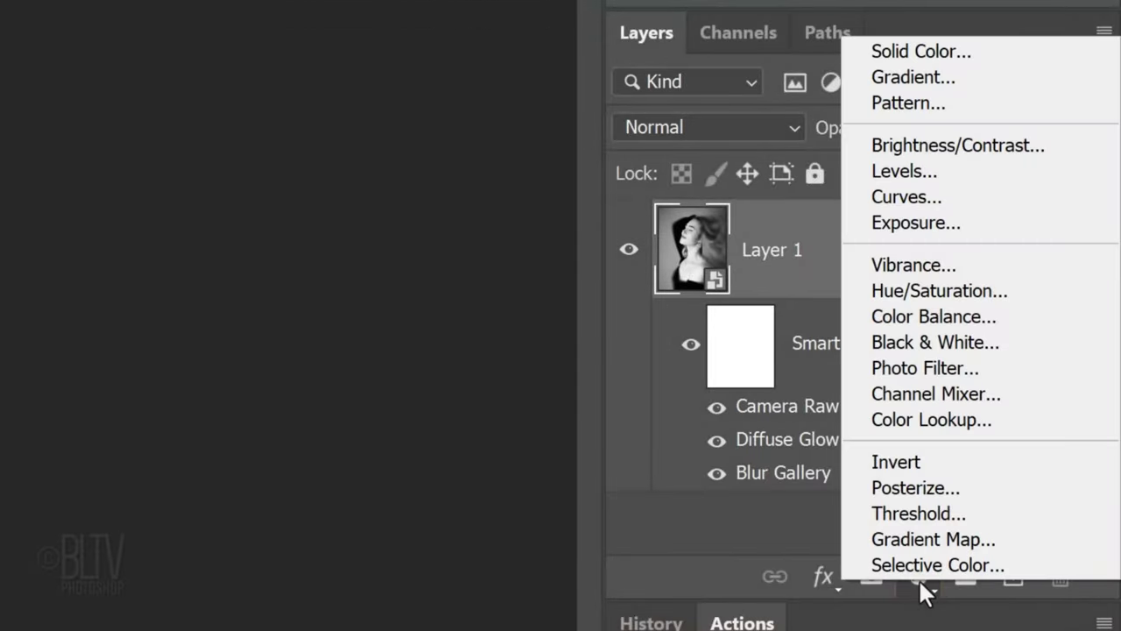
pyautogui.click(908, 417)
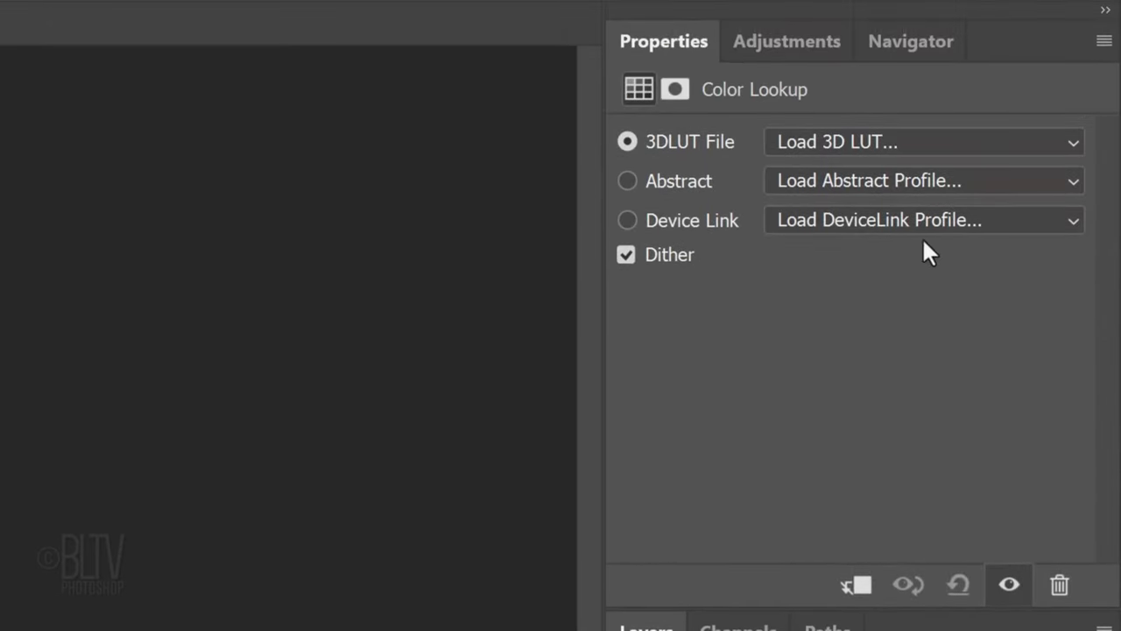
pyautogui.click(911, 138)
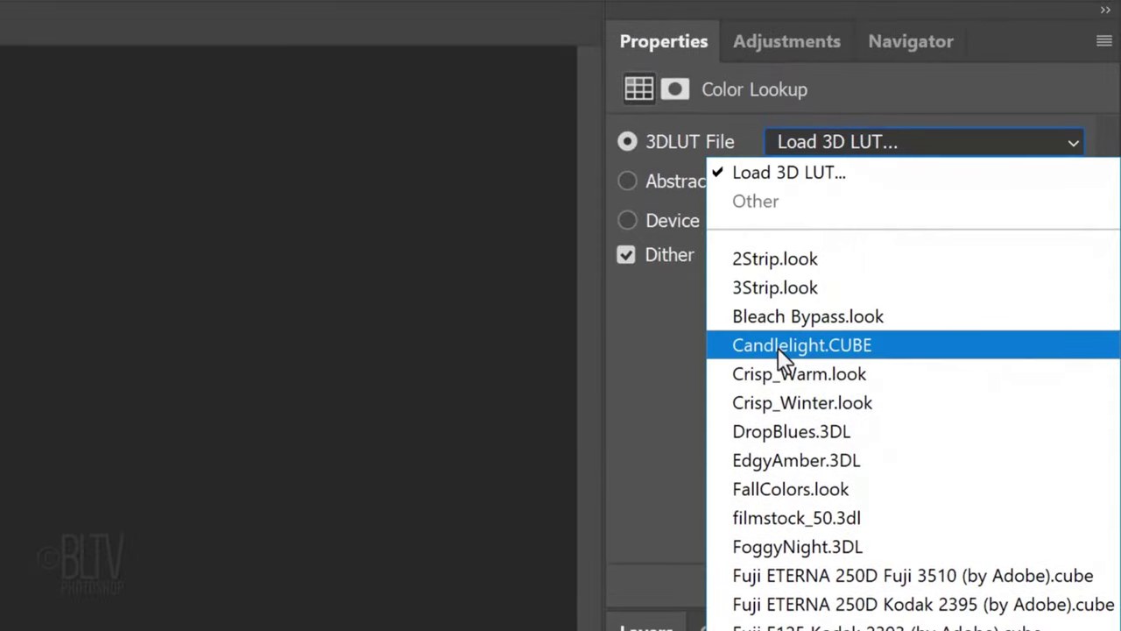
pyautogui.click(778, 348)
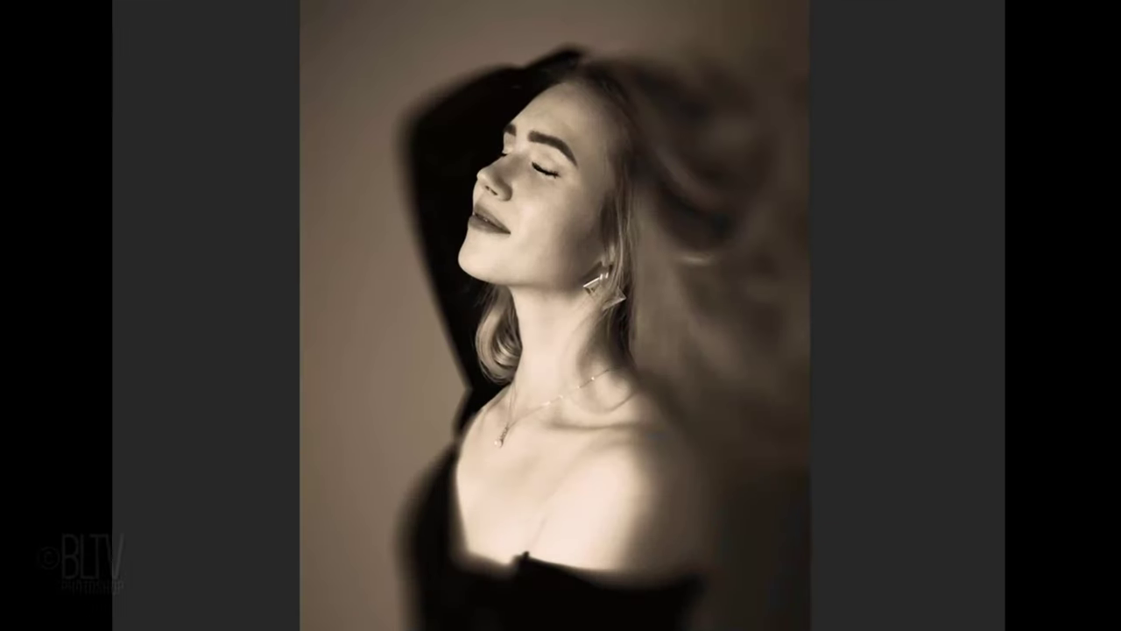